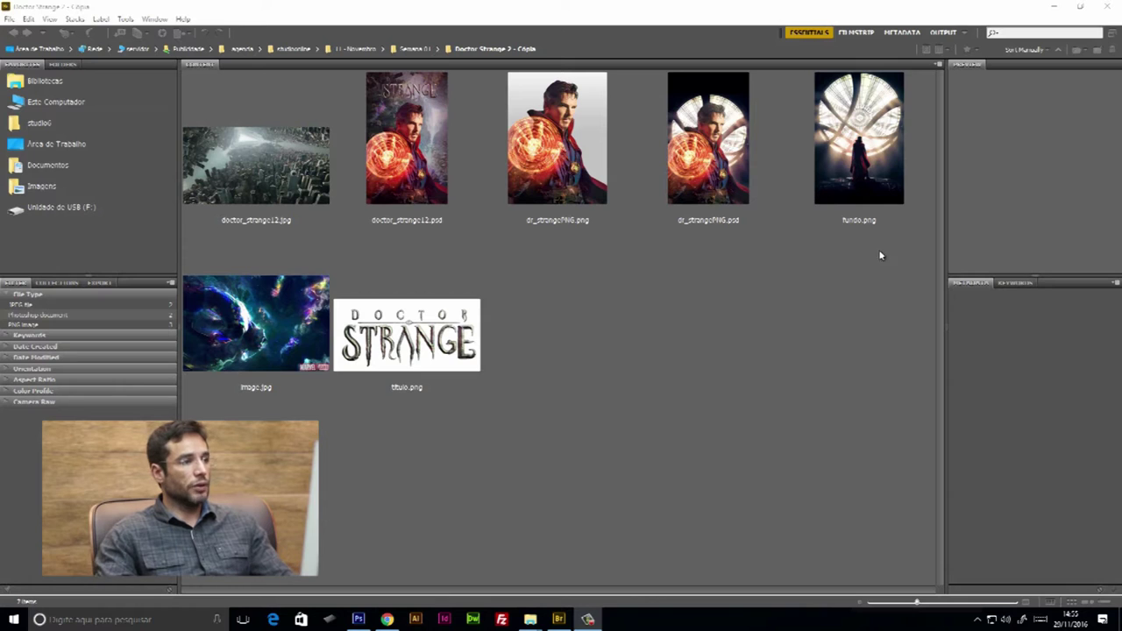
- Preview the doctor_strange12.psd and dr_strangePNG.psd posters full screen in Bridge
left_click(409, 164)
key("space")
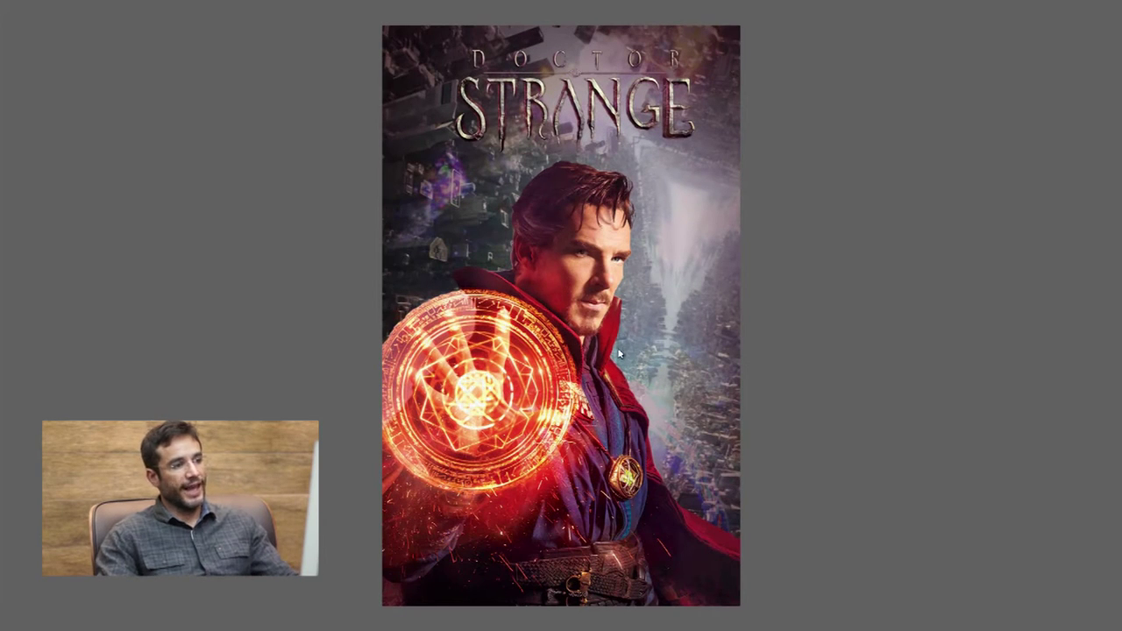
key("space")
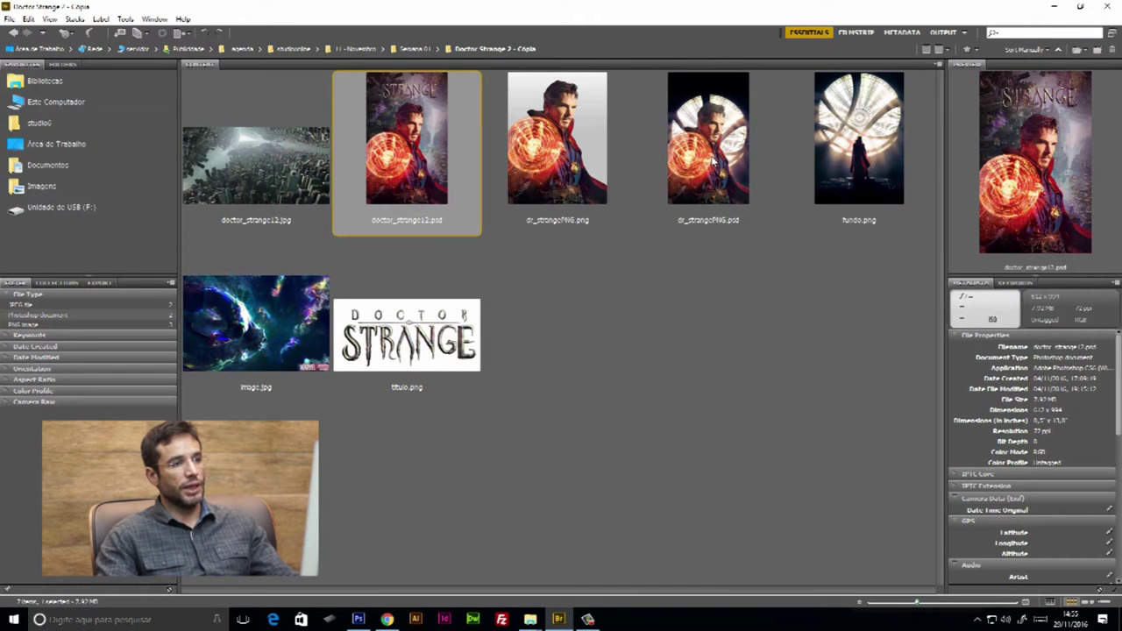
left_click(714, 162)
key("space")
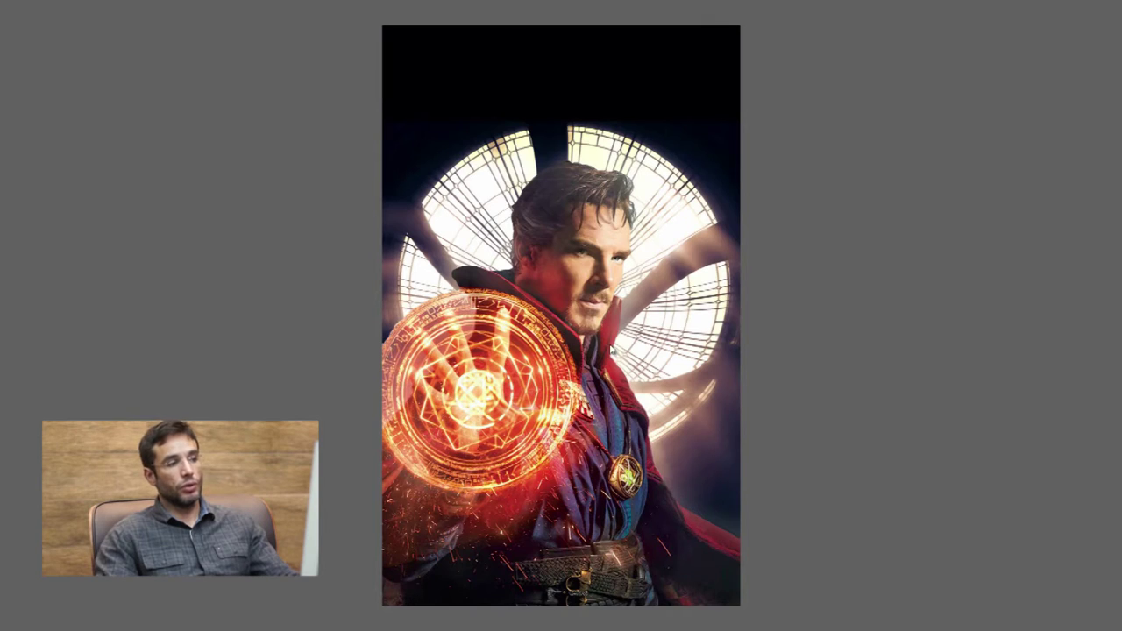
key("space")
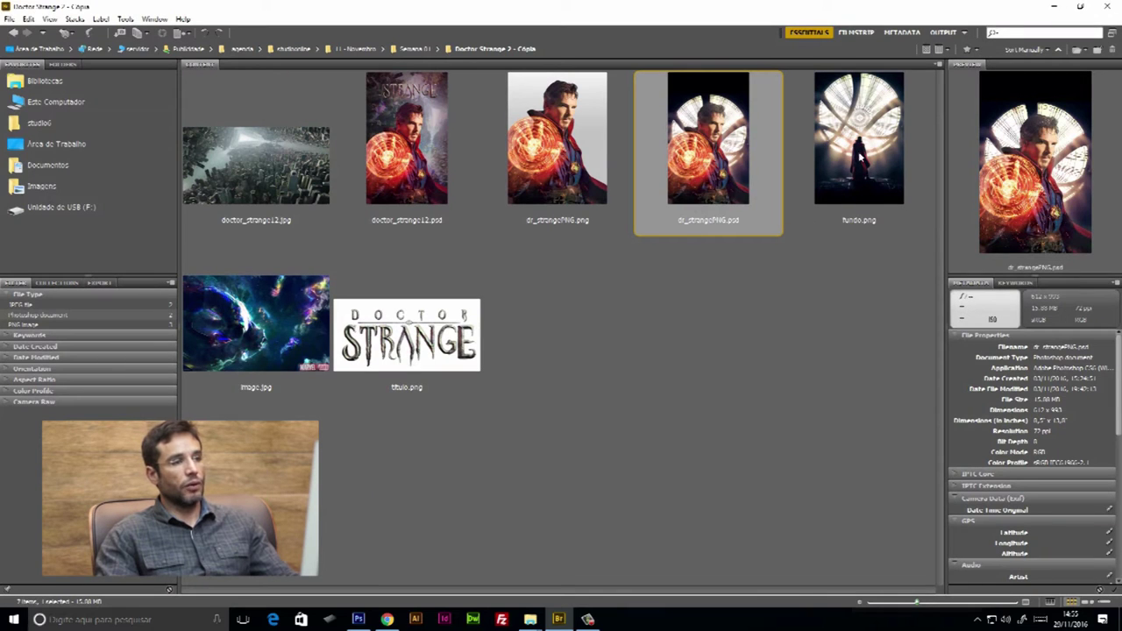
- Enlarge the thumbnails, select fundo.png plus the portrait PNG, and drag them out of Bridge
left_click(849, 169)
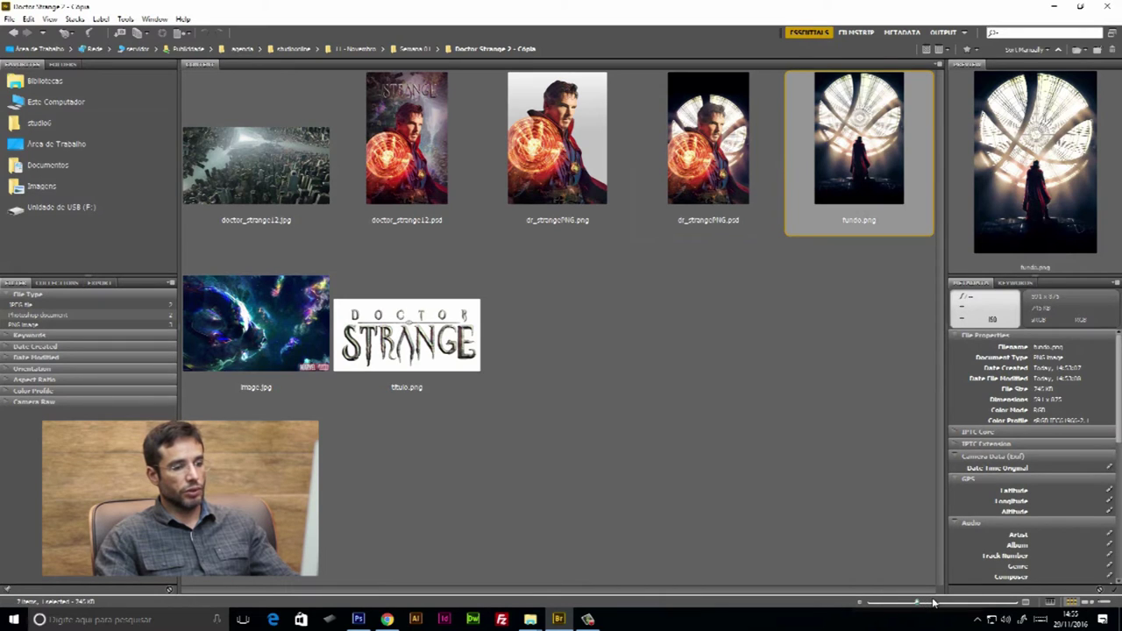
left_click_drag(920, 604, 931, 605)
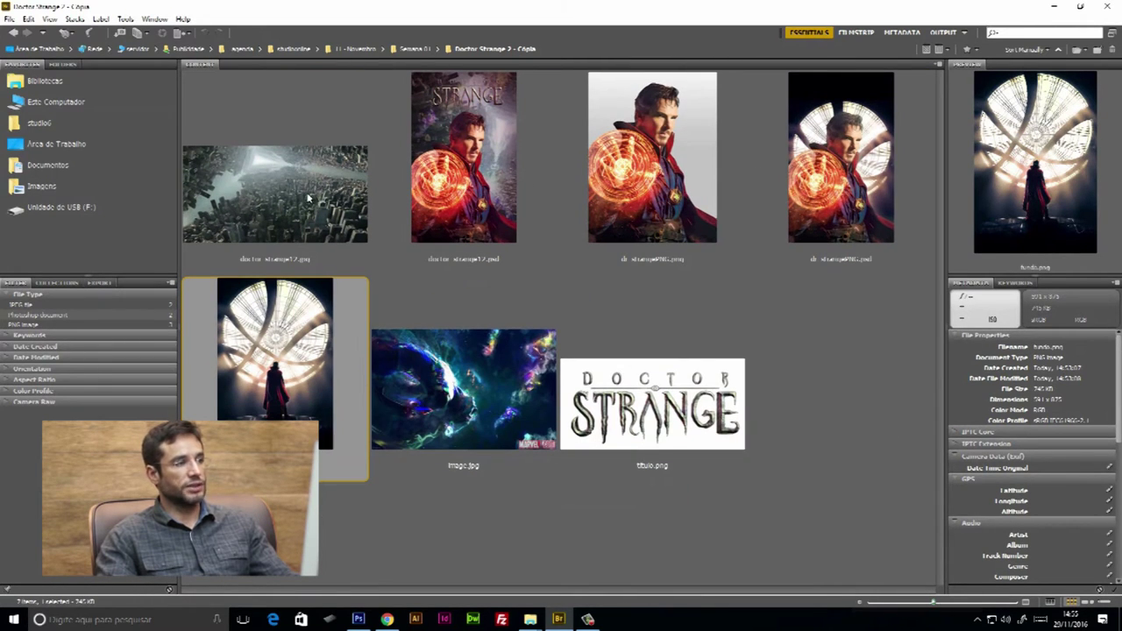
left_click(307, 195)
left_click(298, 320)
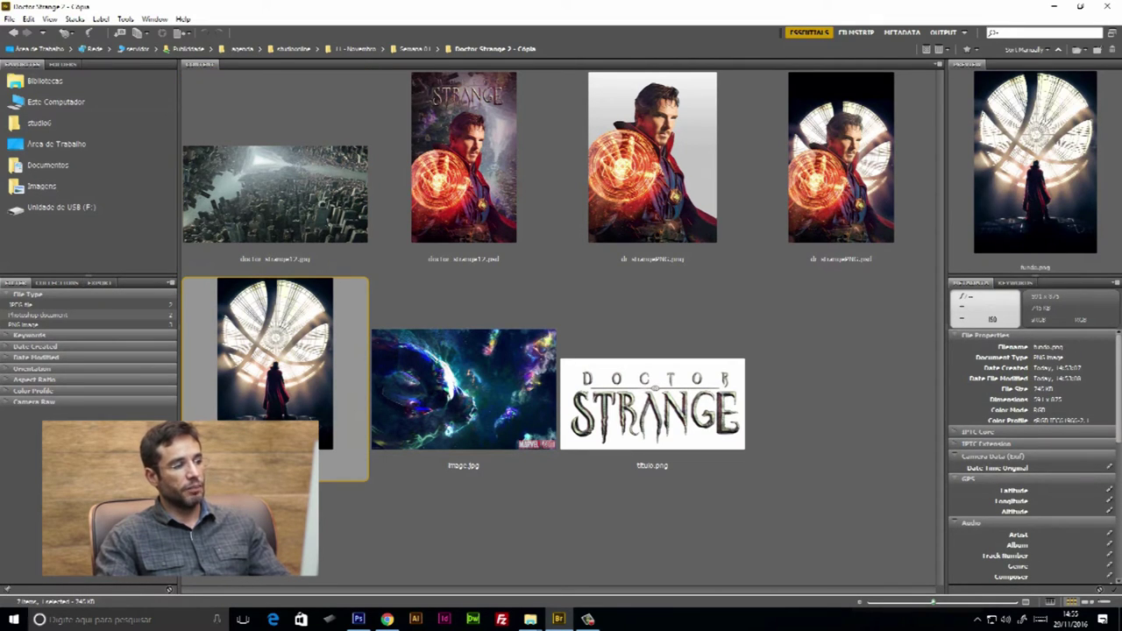
left_click(655, 210, "ctrl")
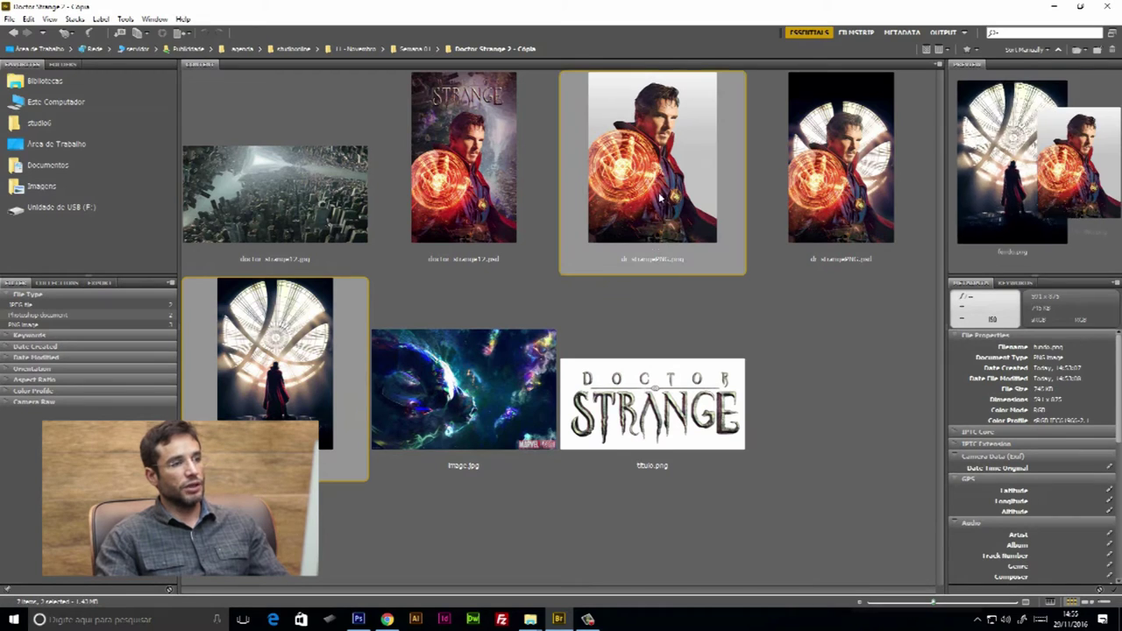
mouse_move(622, 165)
left_mouse_down()
mouse_move(392, 528)
mouse_move(355, 616)
left_mouse_up()
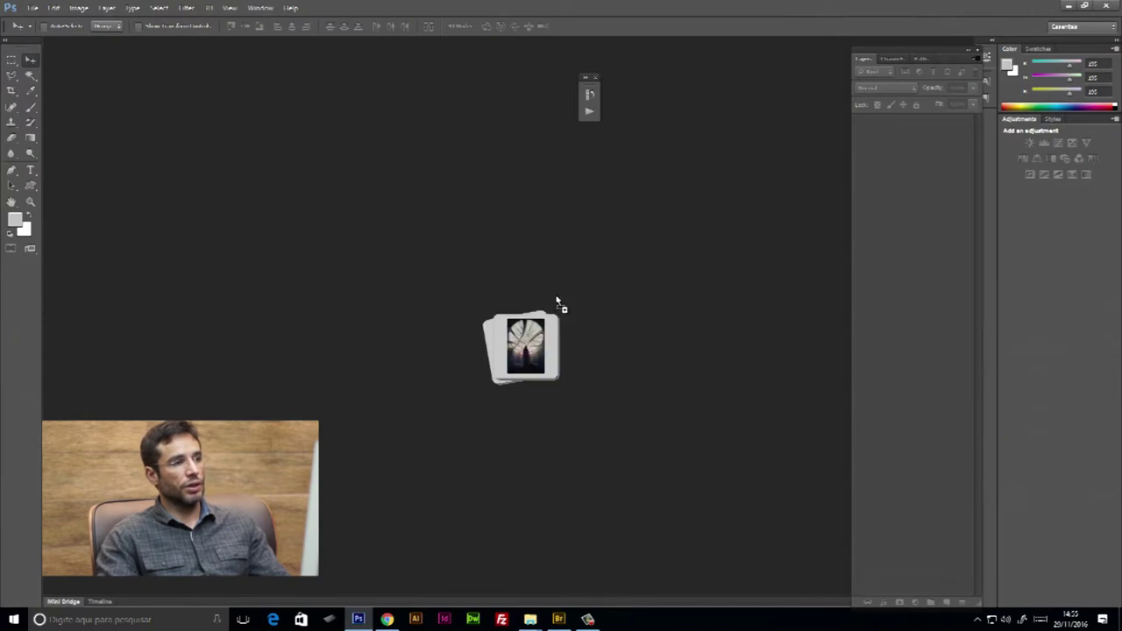
- Drop fundo.png and the portrait into Photoshop, then check both document tabs
mouse_move(355, 616)
left_mouse_down()
mouse_move(675, 39)
mouse_move(643, 48)
left_mouse_up()
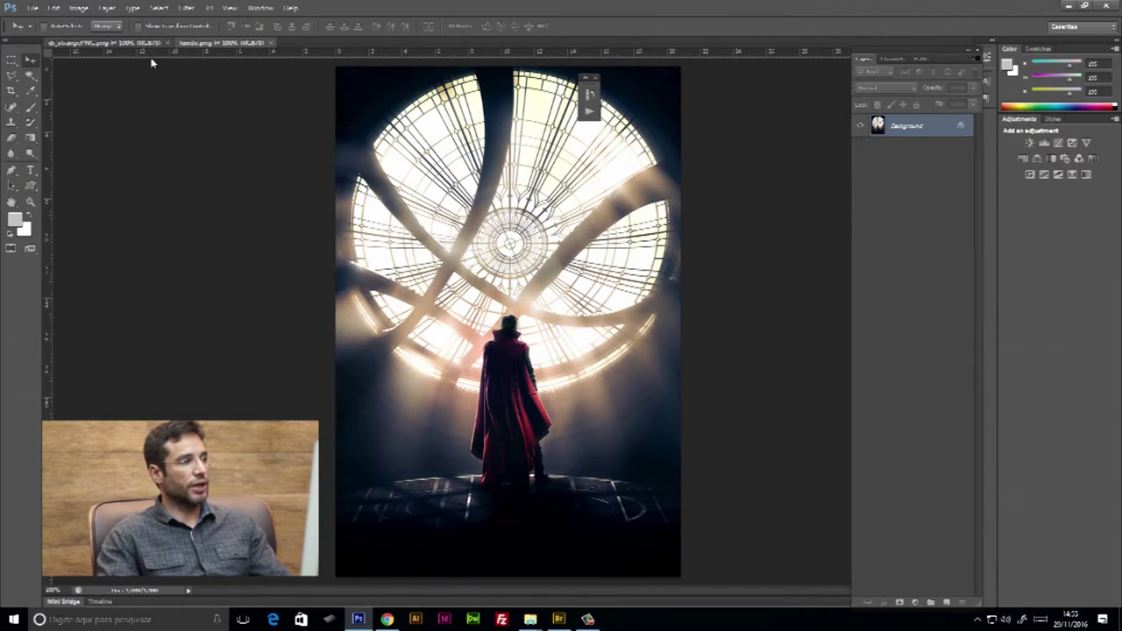
left_click(131, 43)
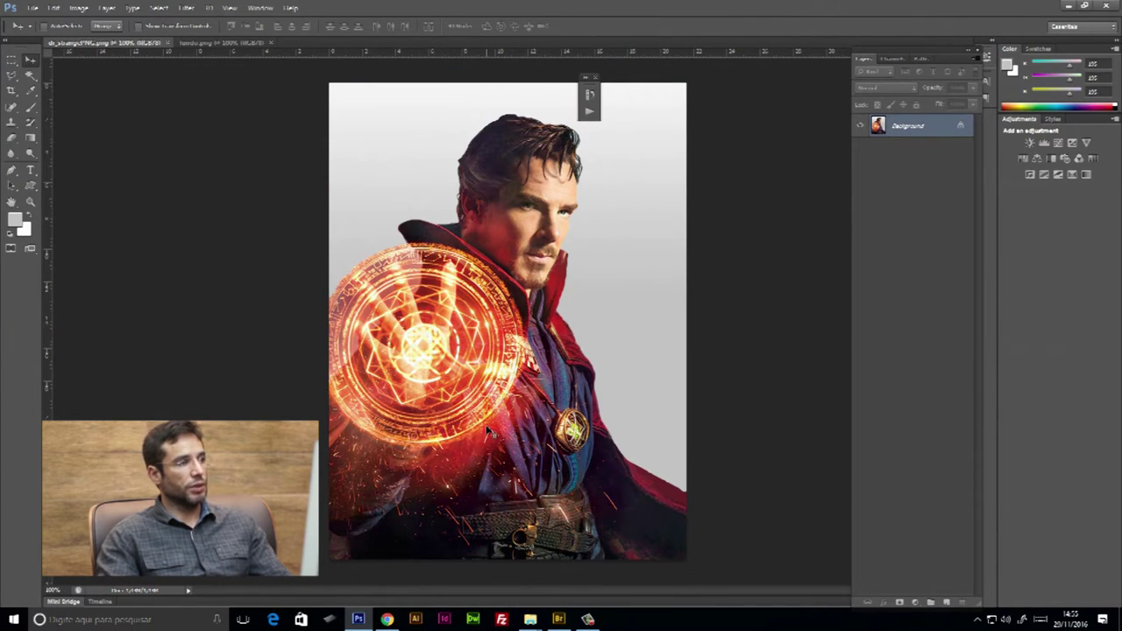
left_click(208, 43)
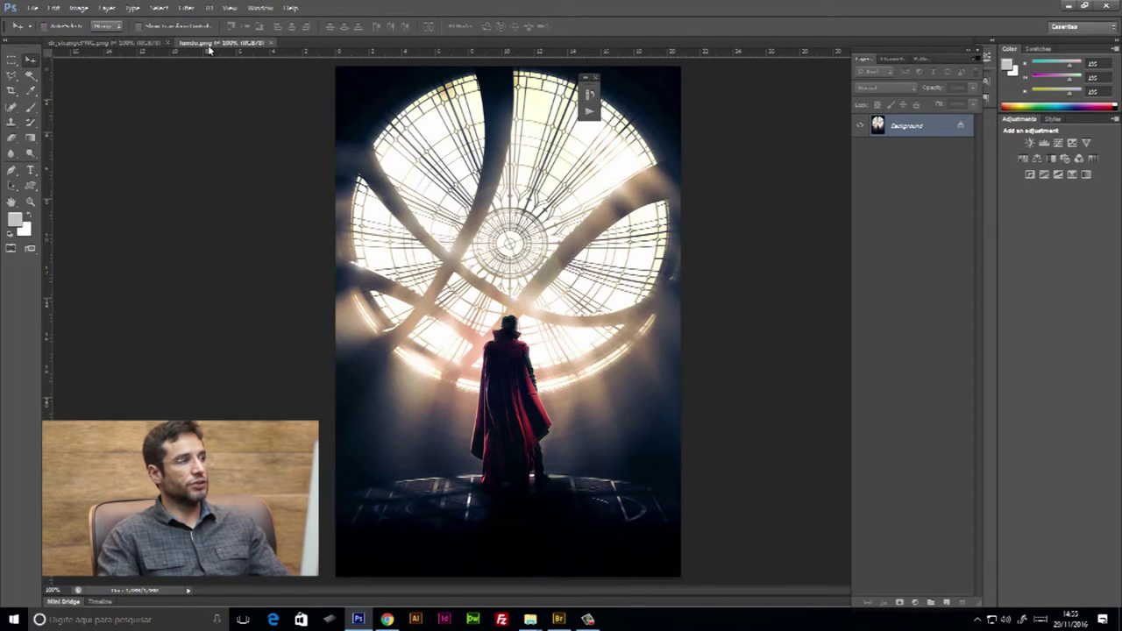
left_click(96, 43)
key("w")
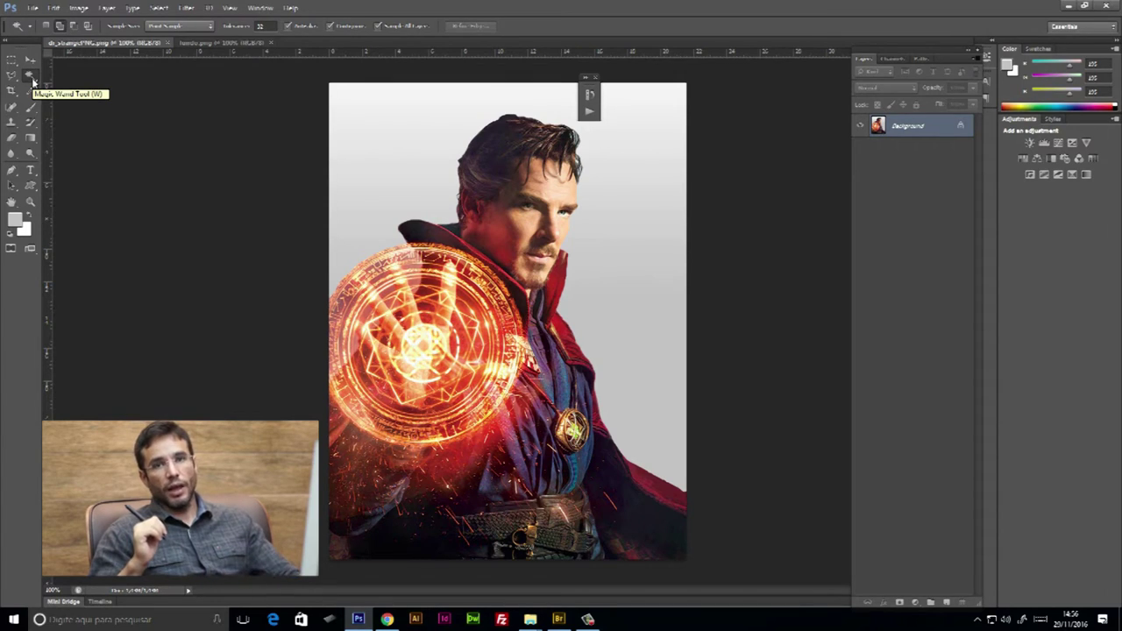
- Swap colours and try the Zoom, Move and Lasso tools, ending on the Magic Wand
key("x")
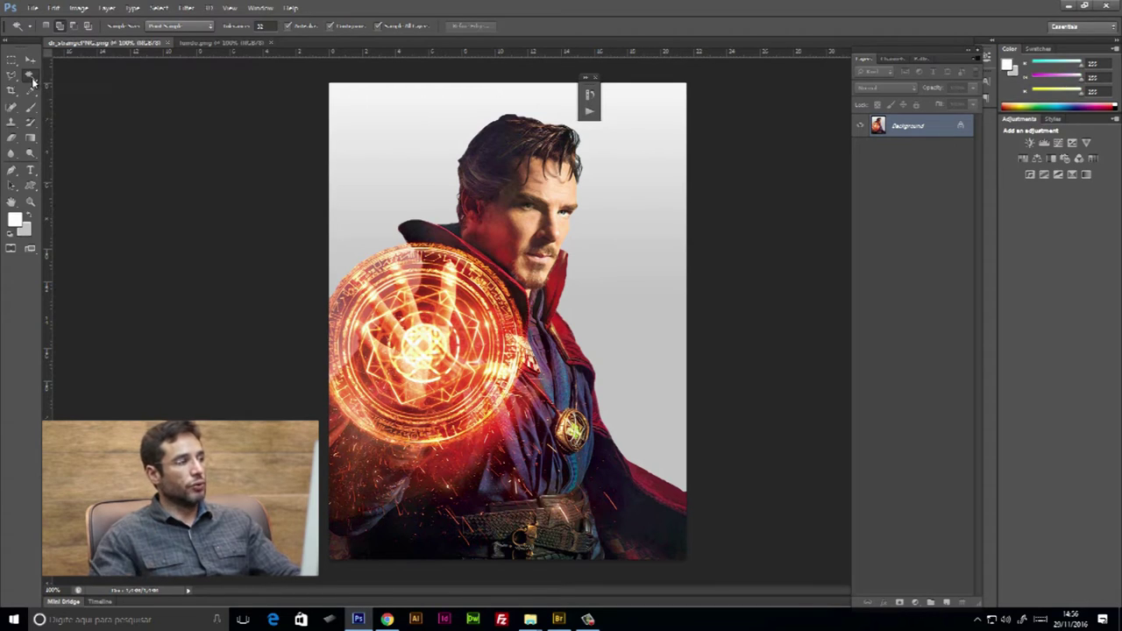
key("z")
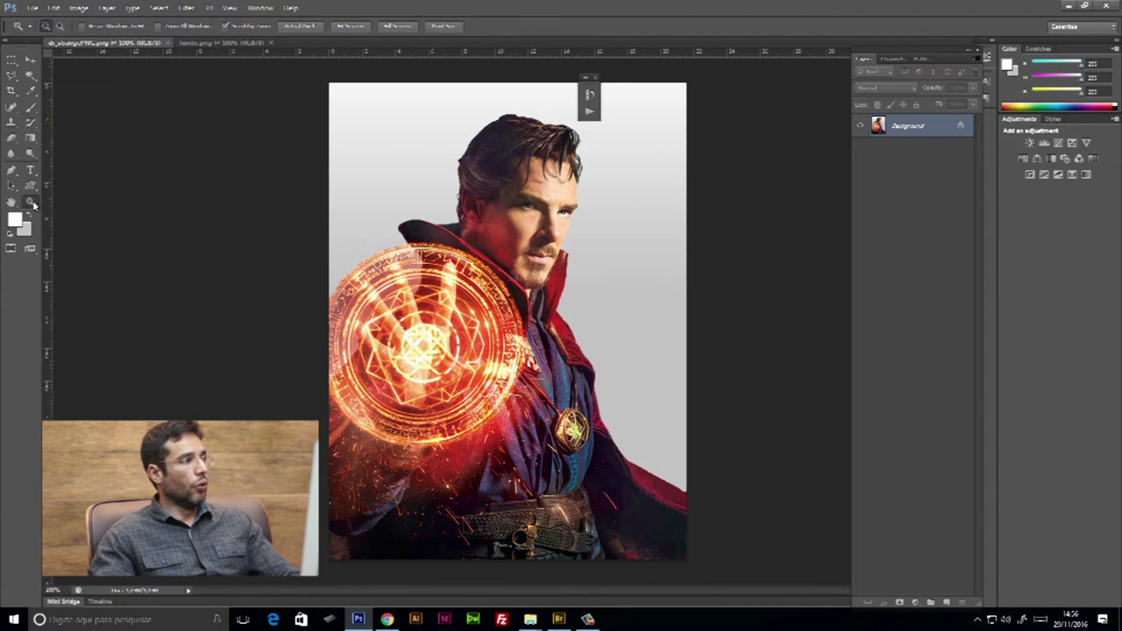
key("v")
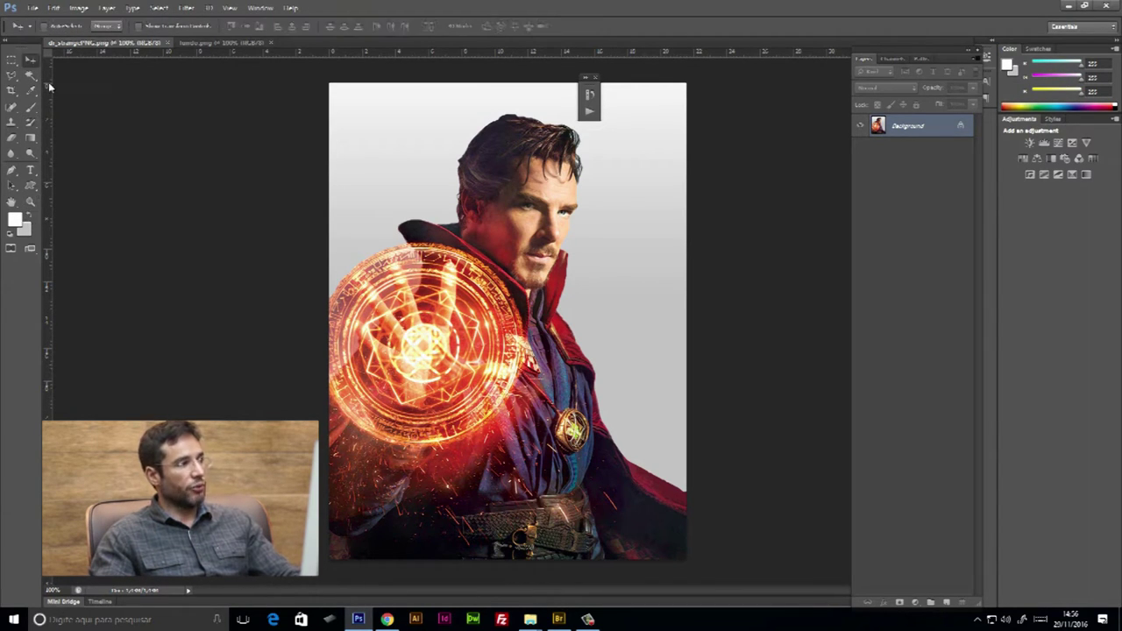
key("l")
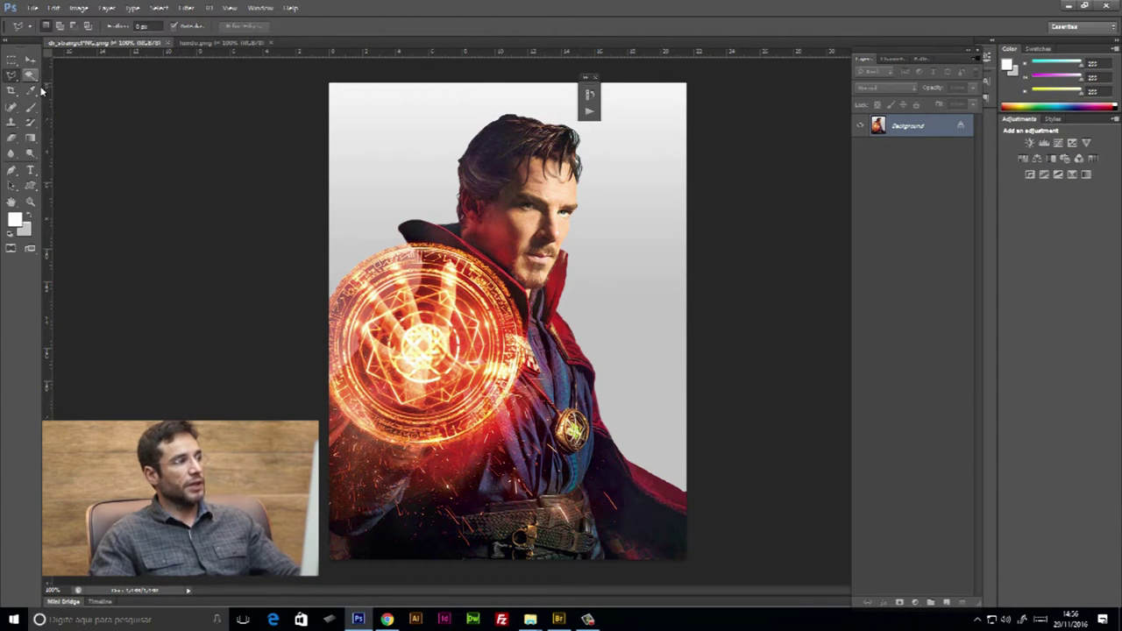
key("w")
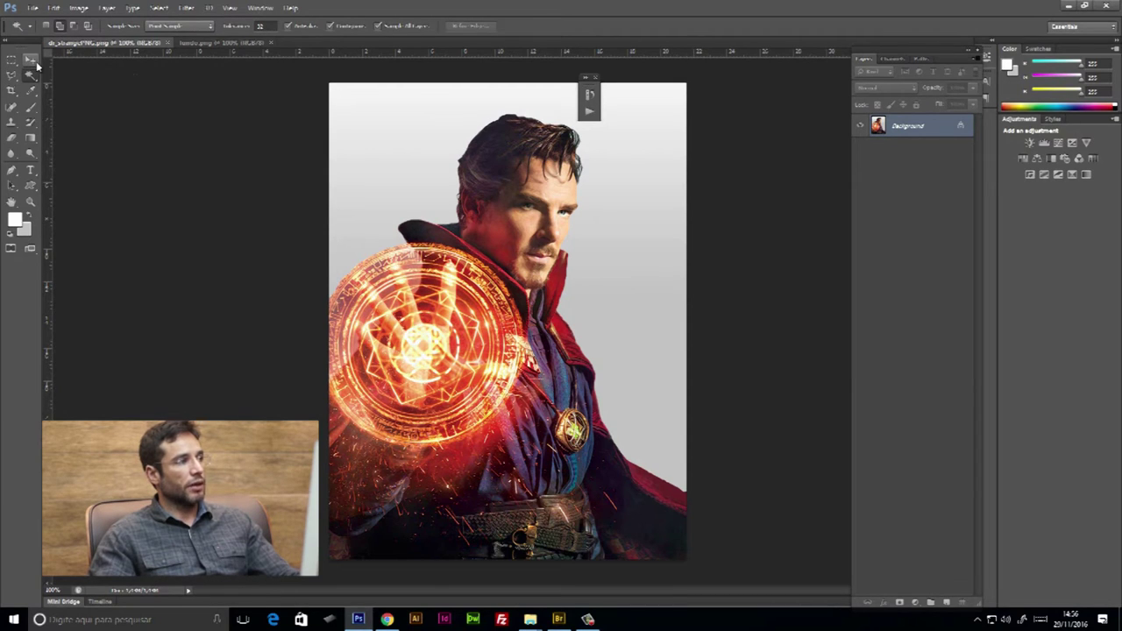
- Select the white backdrop, invert it to the figure with Select > Inverse, then return to fundo.png
left_click(368, 231)
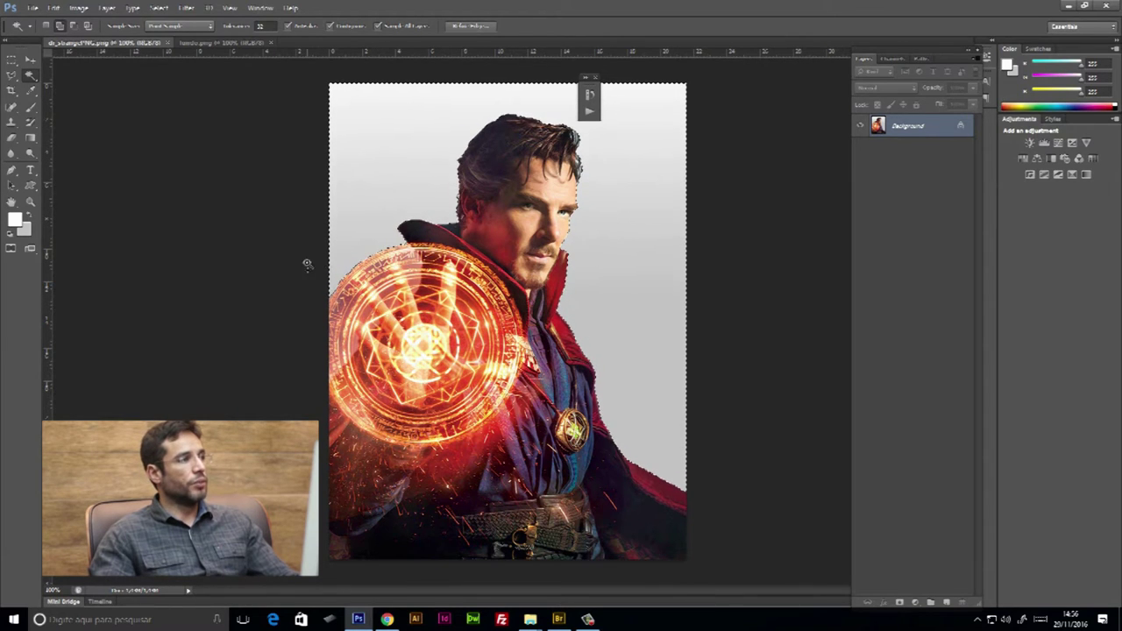
left_click(159, 8)
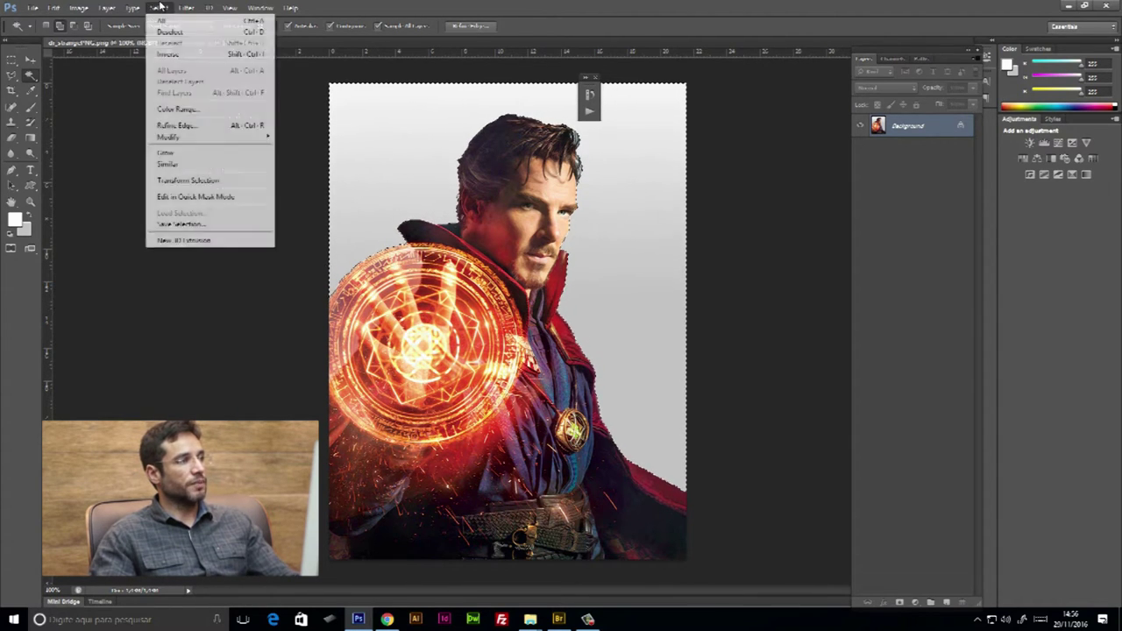
left_click(168, 54)
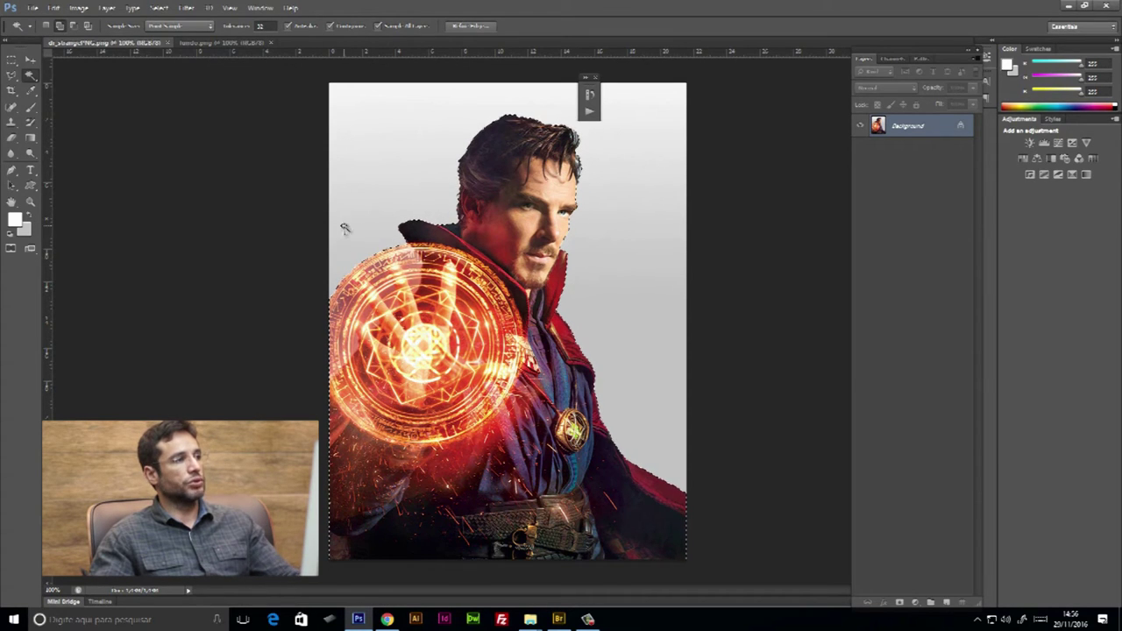
left_click(217, 44)
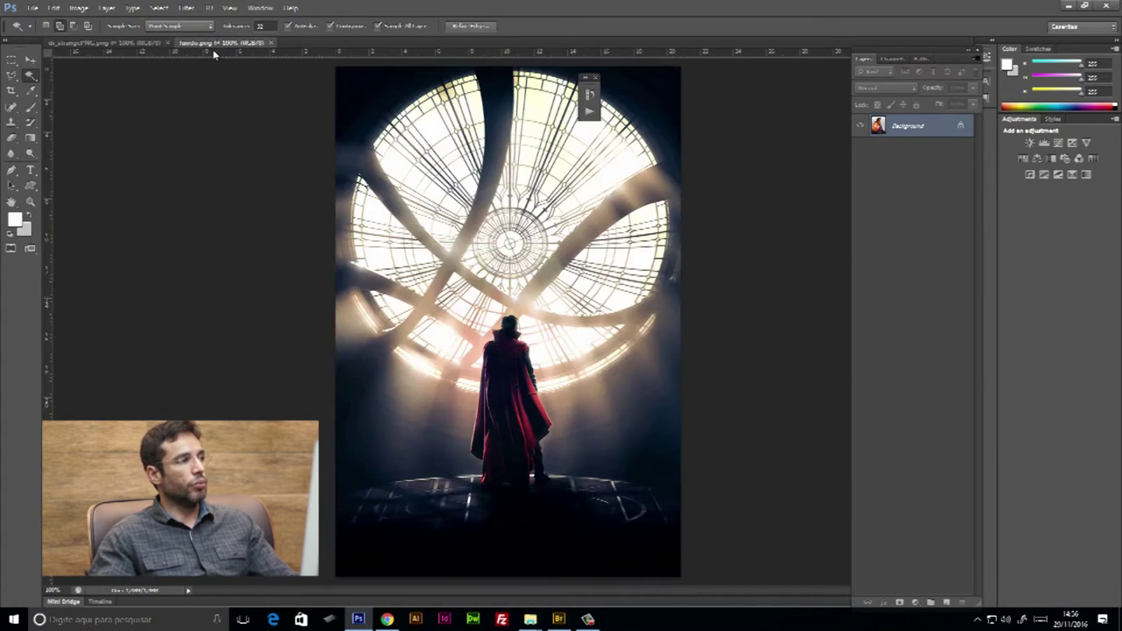
key("ctrl+v")
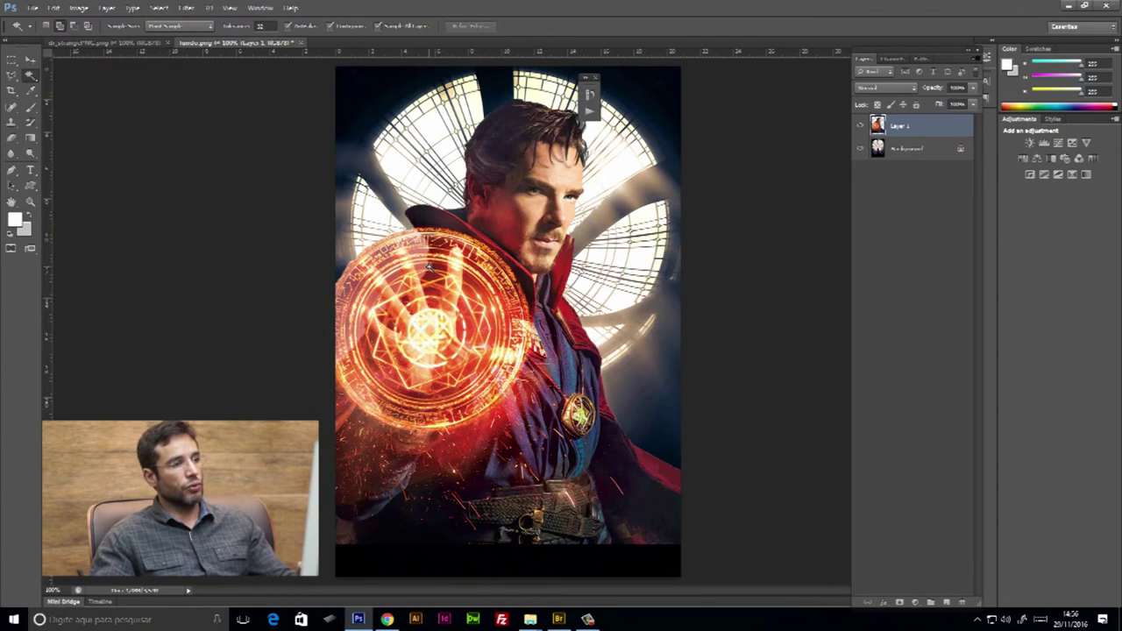
left_click(30, 60)
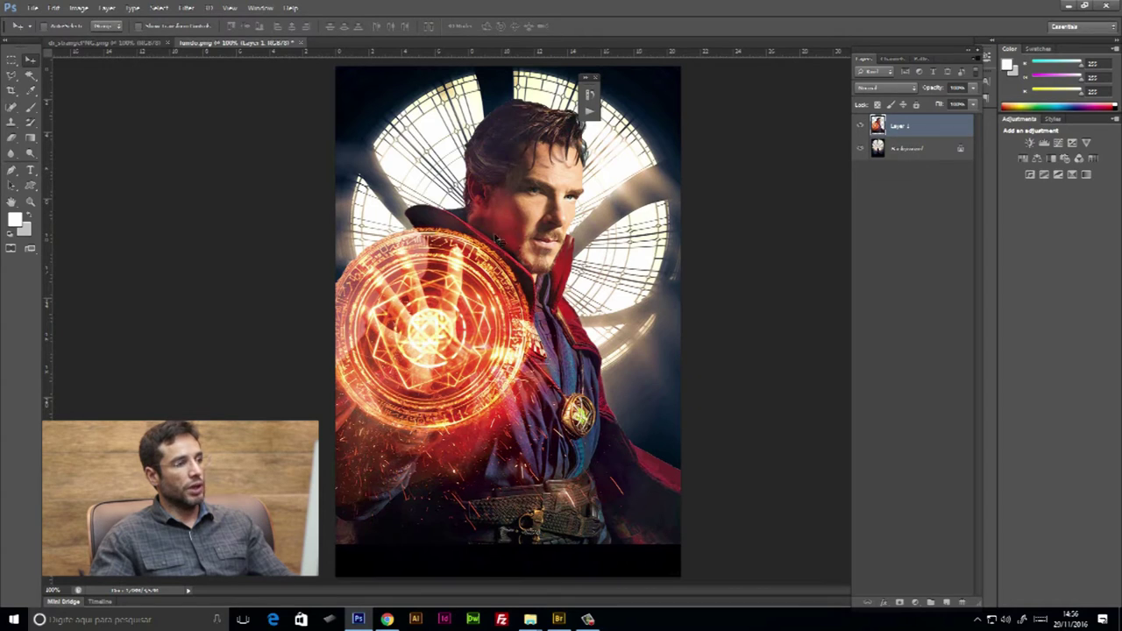
mouse_move(516, 233)
left_mouse_down()
mouse_move(508, 266)
mouse_move(508, 254)
left_mouse_up()
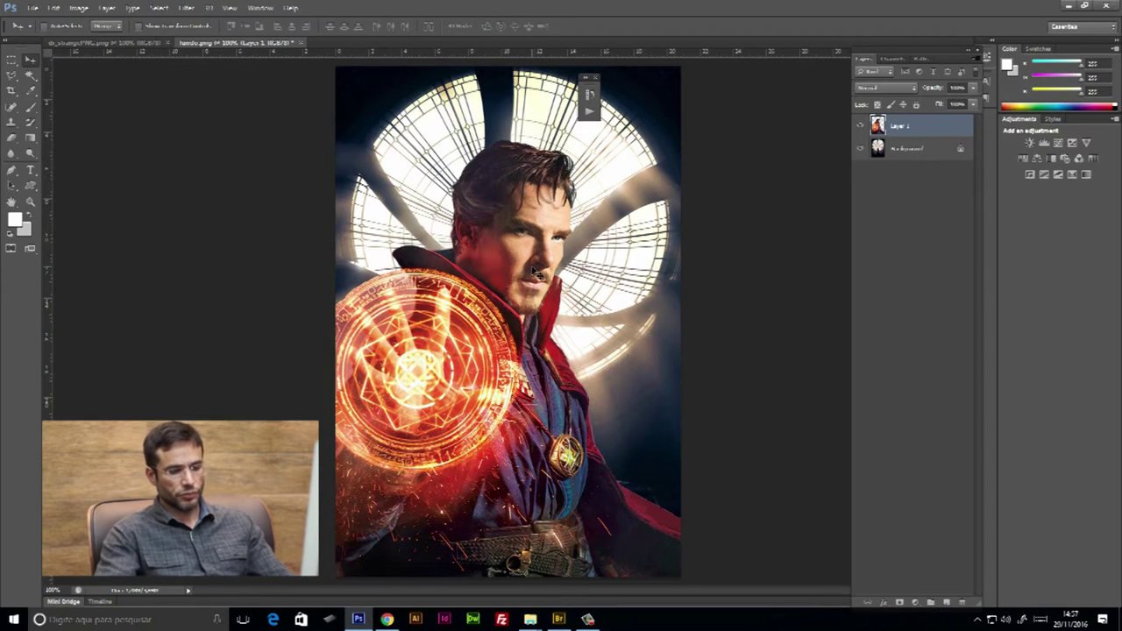
key("ctrl+minus")
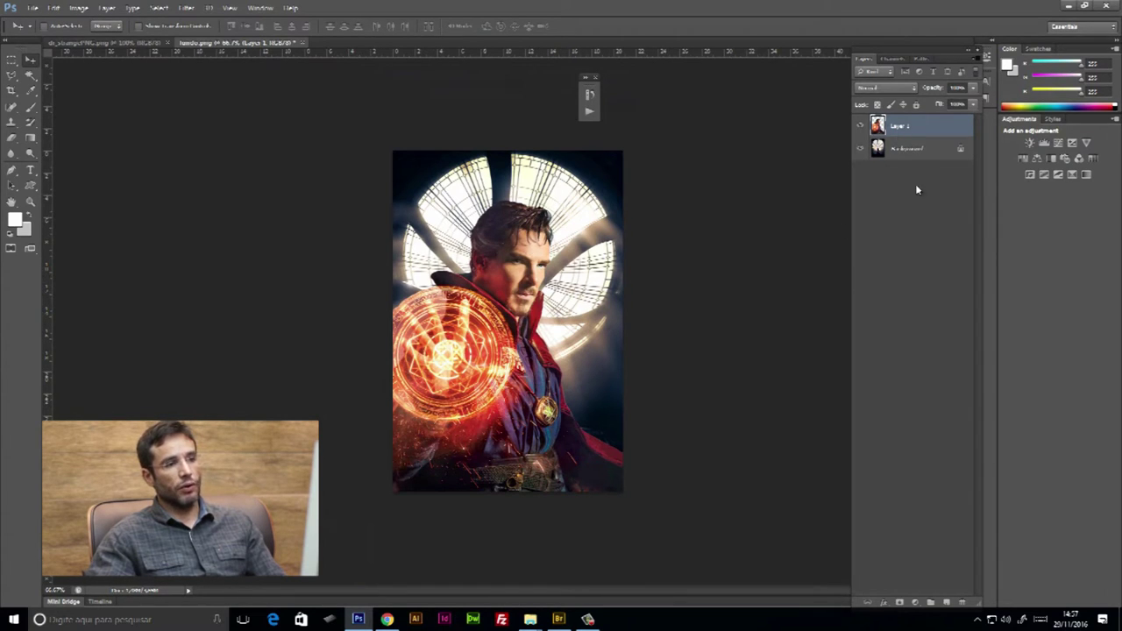
left_click_drag(918, 127, 963, 586)
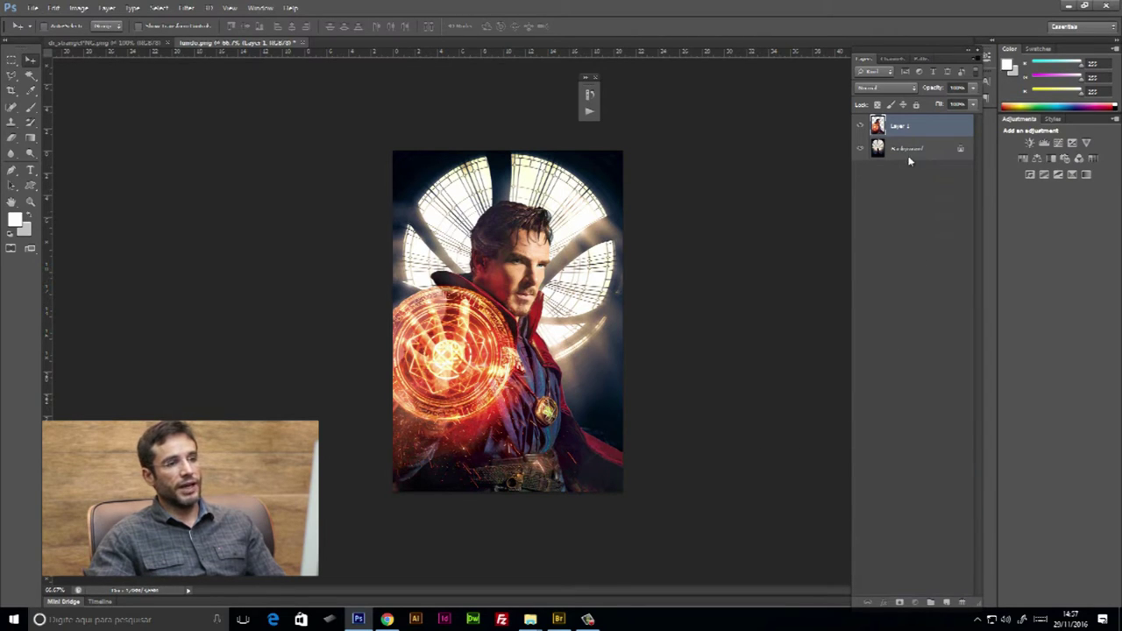
left_click_drag(922, 151, 948, 605)
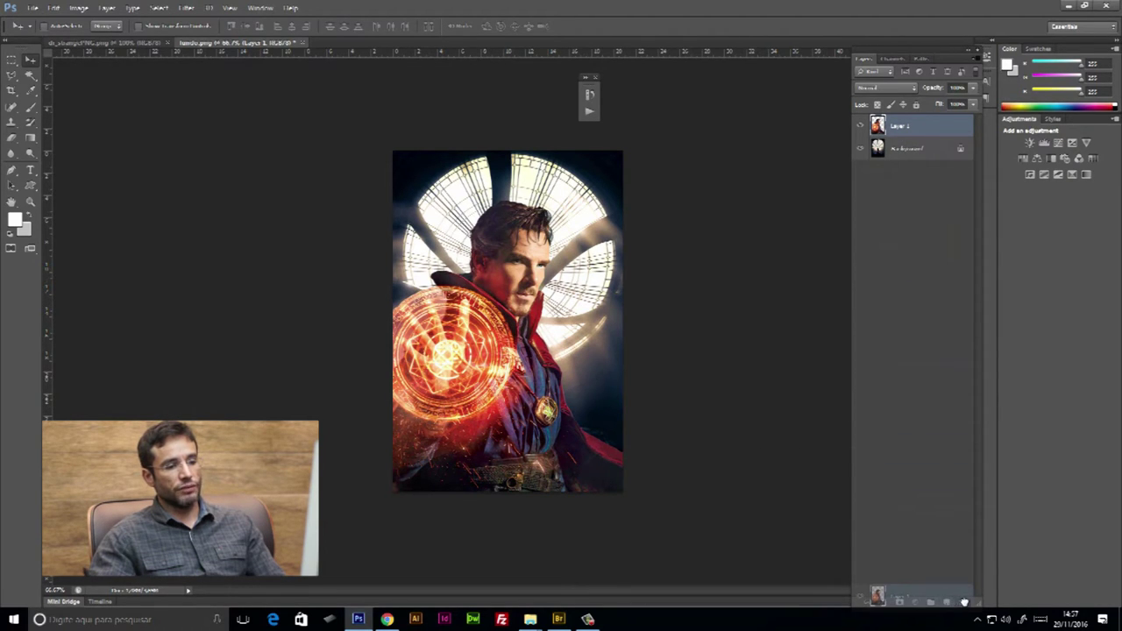
left_click(100, 43)
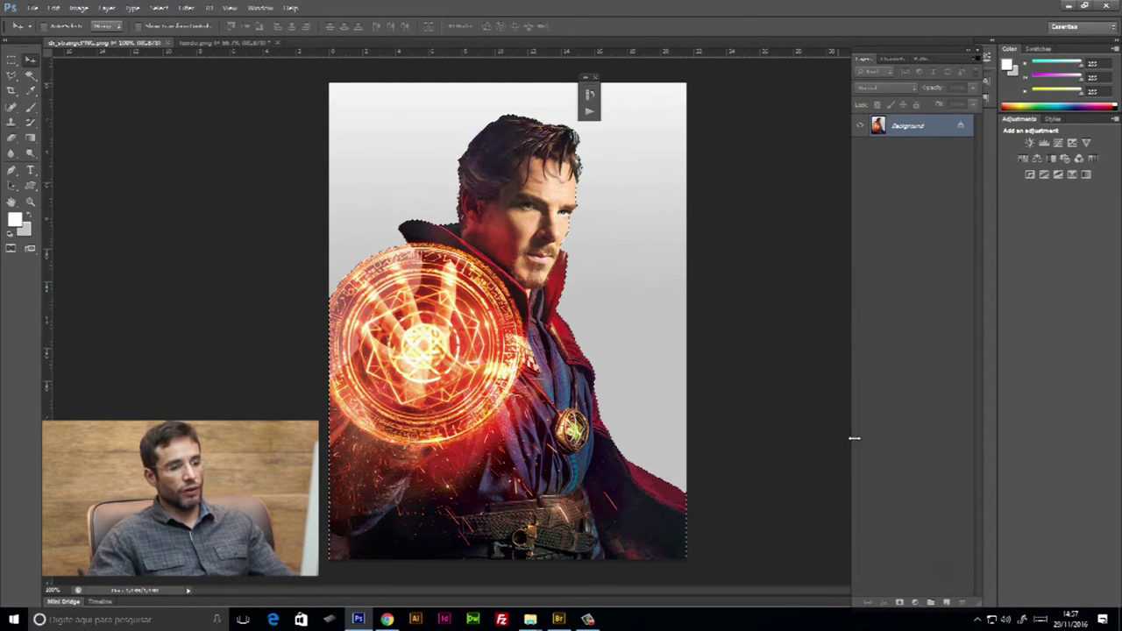
- Unlock the Background into Layer 0 and add a layer mask hiding the grey backdrop
left_click(900, 603)
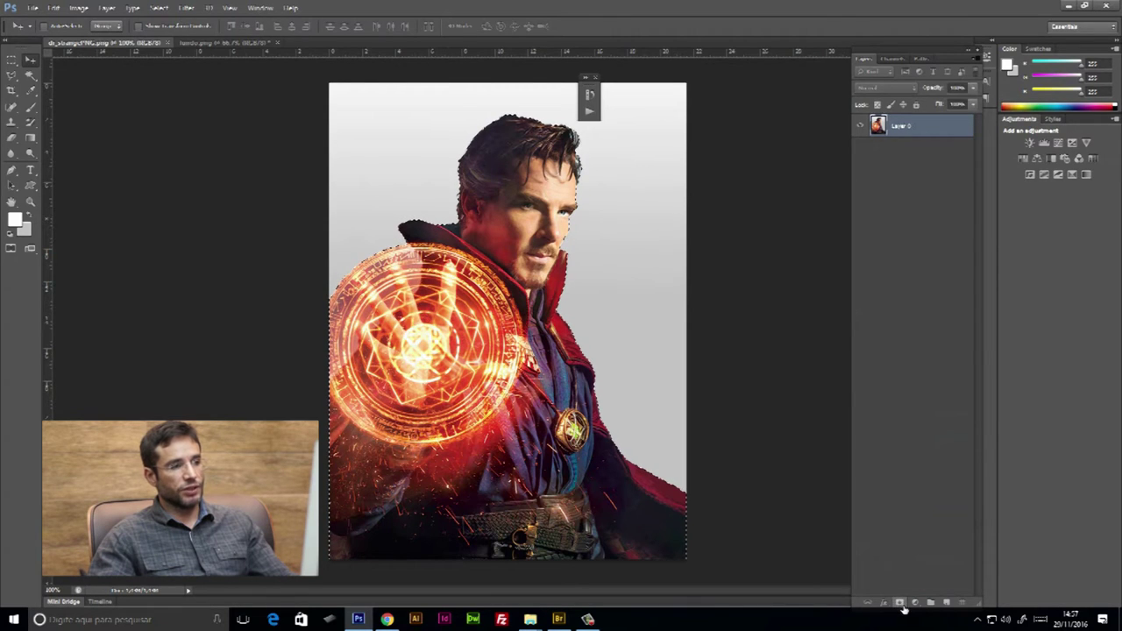
left_click(899, 603)
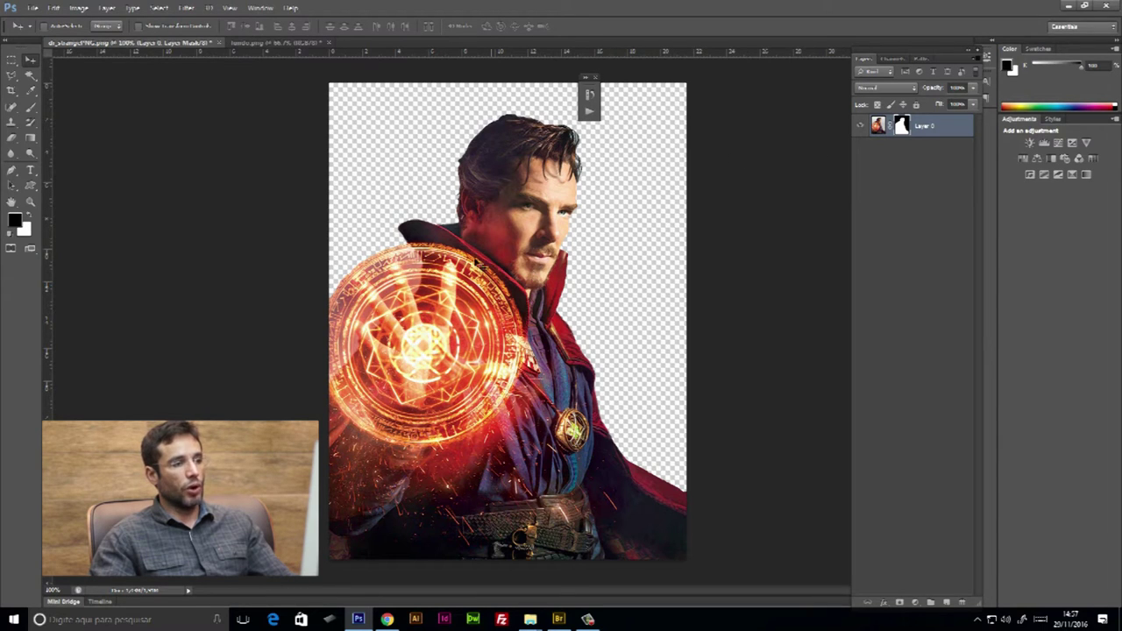
left_click(31, 106)
key("bracketright")
key("bracketright")
key("bracketright")
key("bracketright")
key("bracketright")
key("bracketright")
key("bracketright")
key("bracketright")
key("bracketright")
right_click(484, 275)
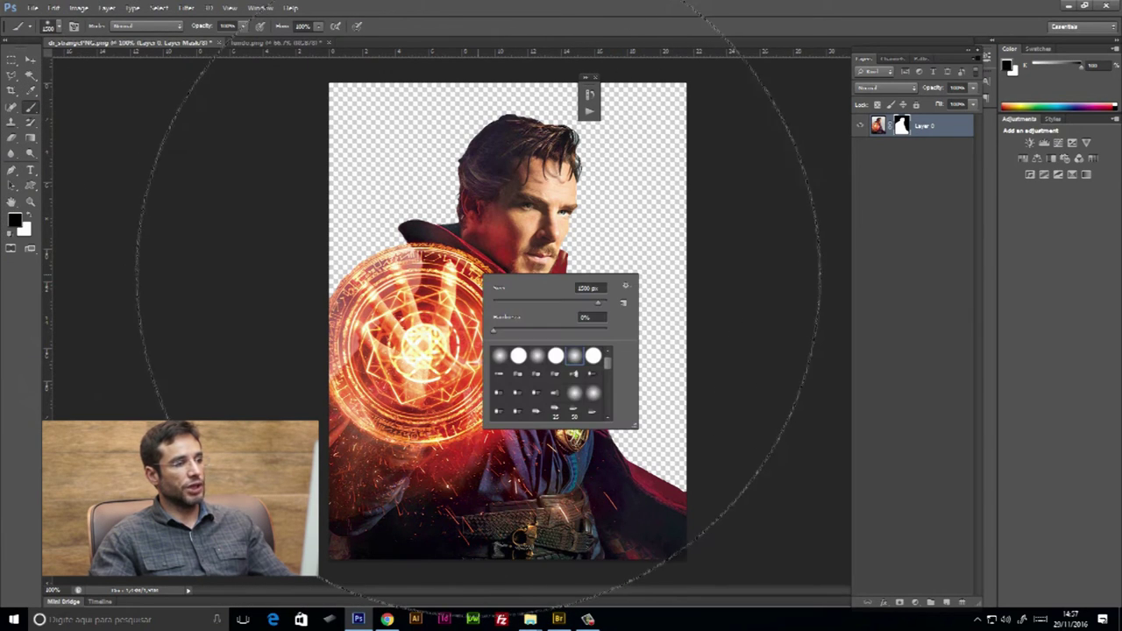
left_click_drag(549, 298, 517, 300)
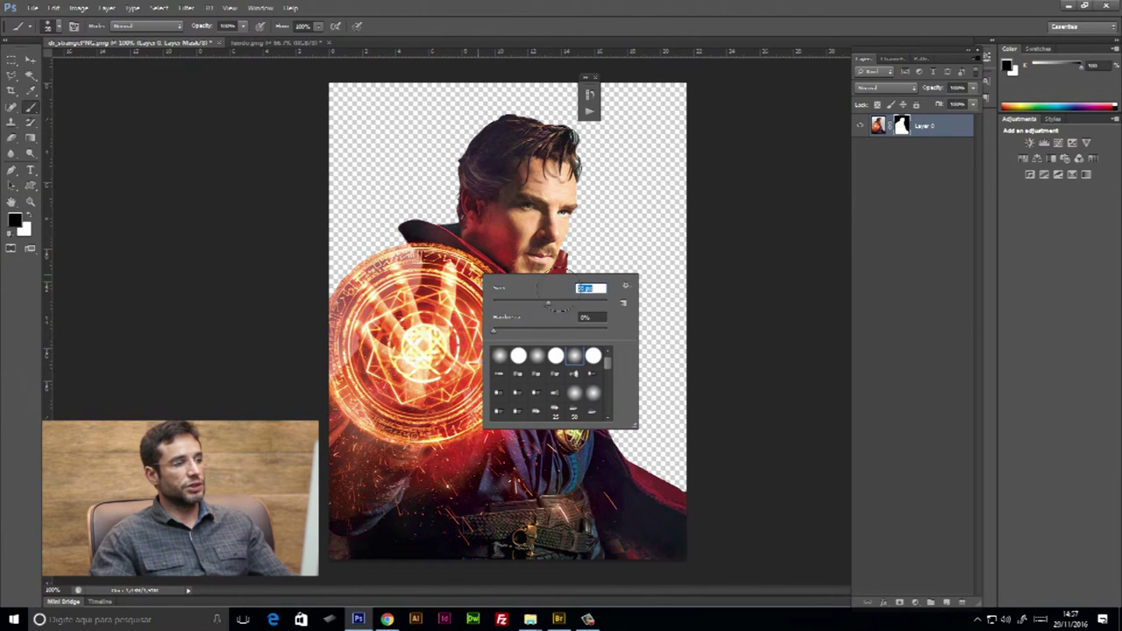
mouse_move(464, 263)
left_mouse_down()
mouse_move(491, 224)
mouse_move(486, 363)
left_mouse_up()
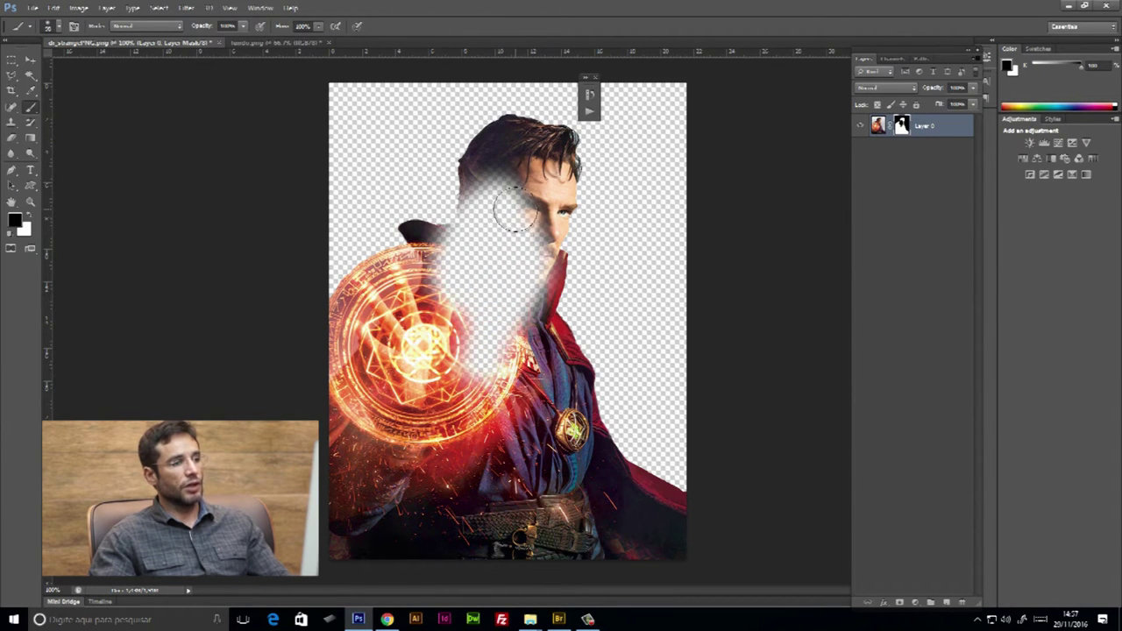
key("ctrl+z")
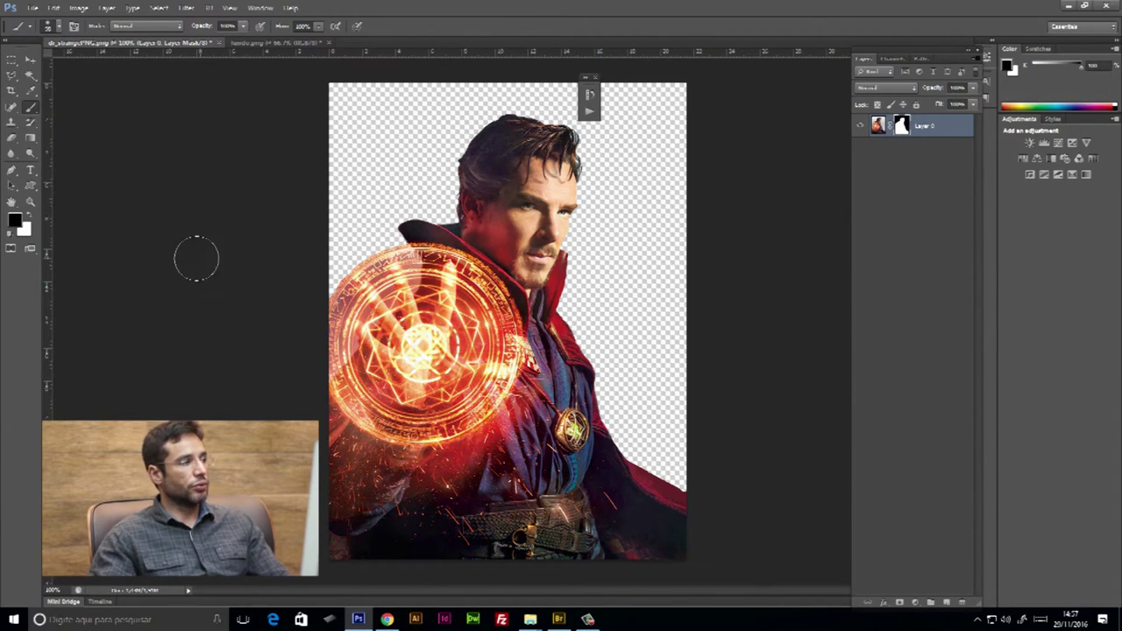
key("x")
left_click_drag(571, 298, 668, 399)
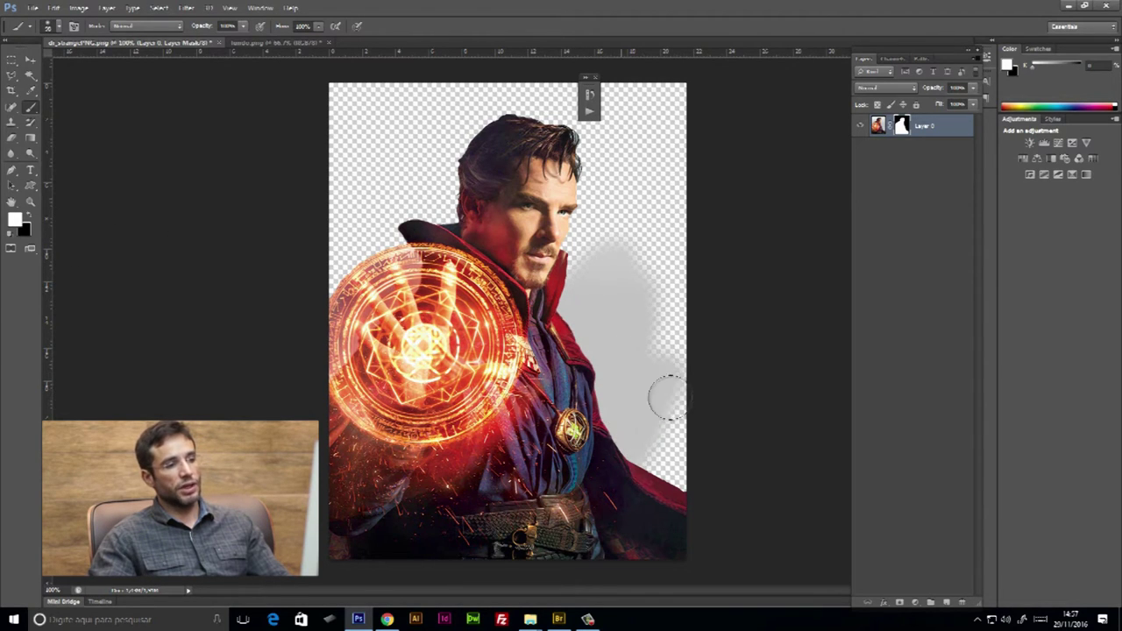
key("ctrl+z")
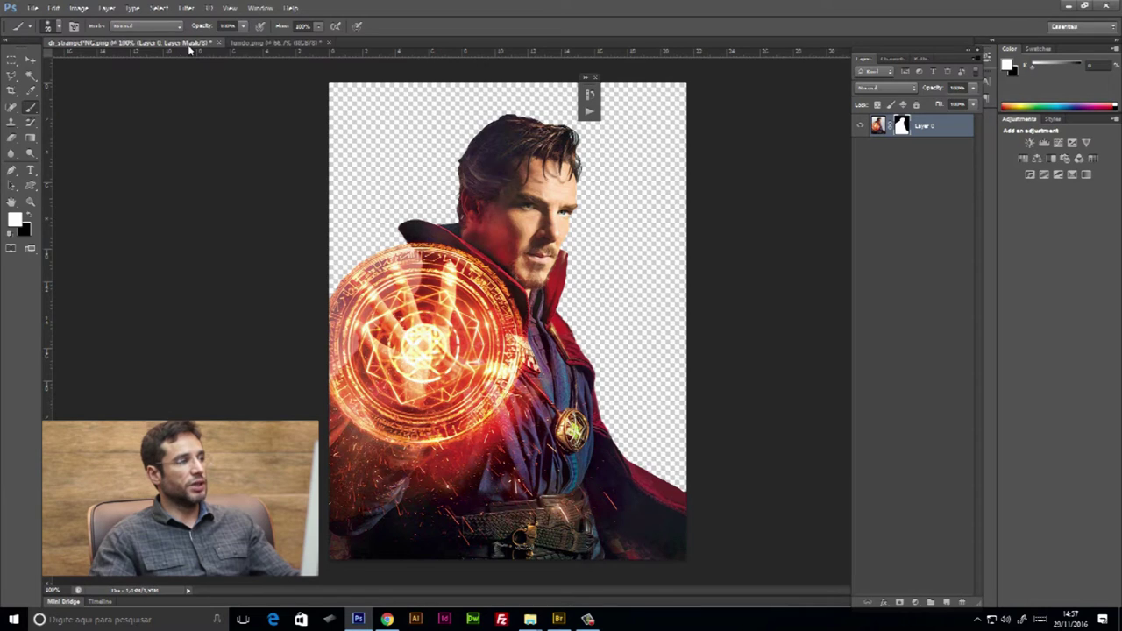
- Move the masked figure into fundo.png as Layer 1, close the cutout, and nudge it into alignment
left_click_drag(199, 71, 165, 237)
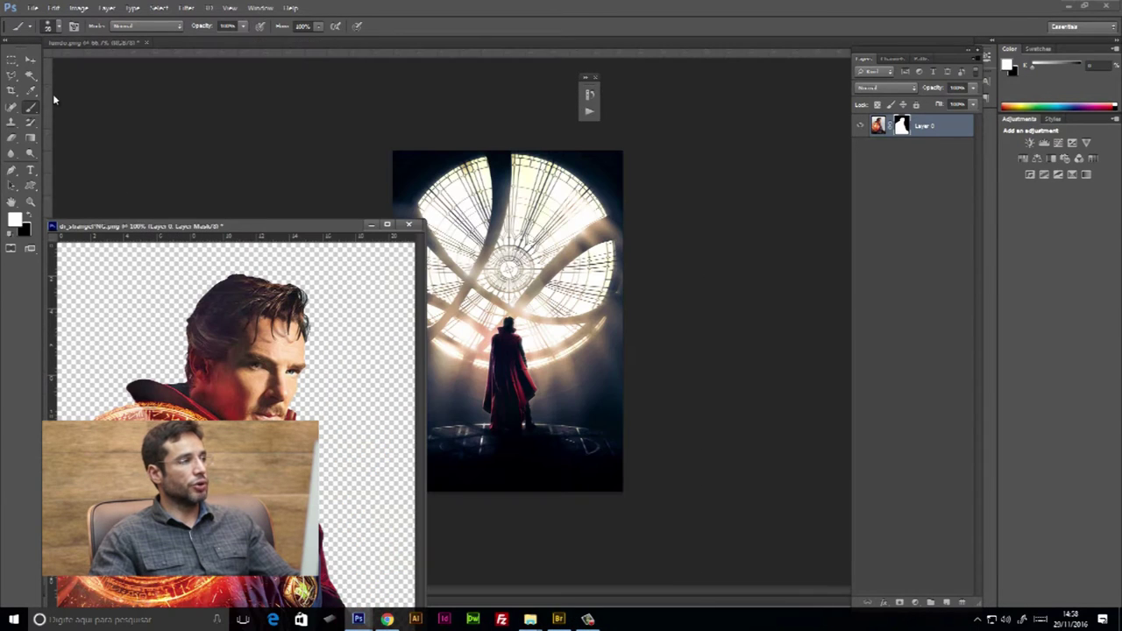
left_click(29, 61)
left_click_drag(242, 414, 523, 313)
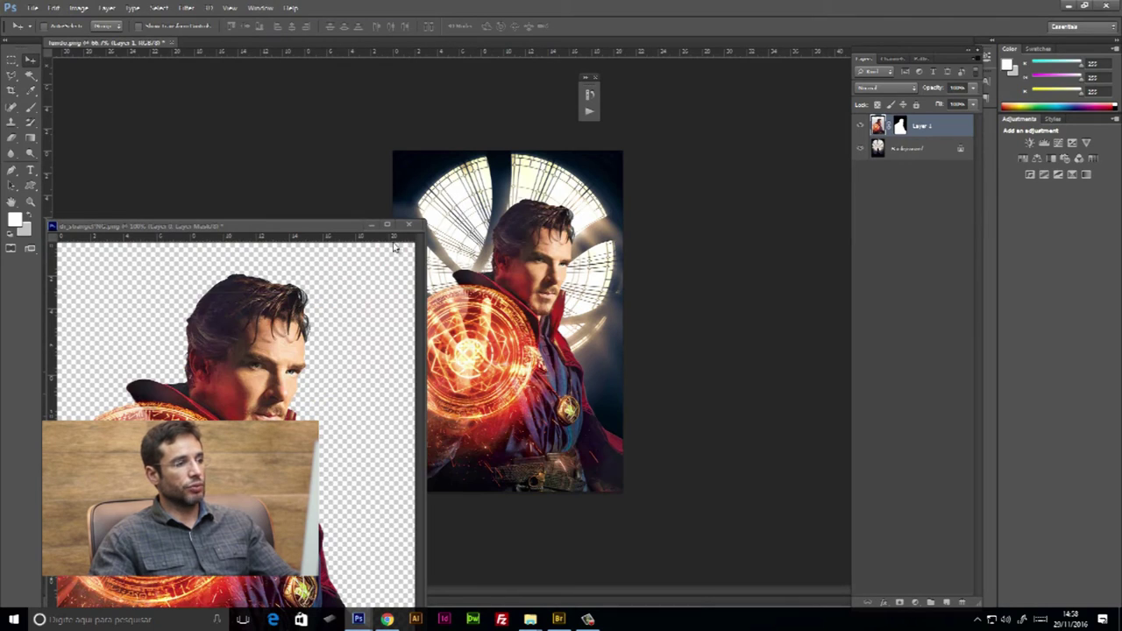
left_click(370, 225)
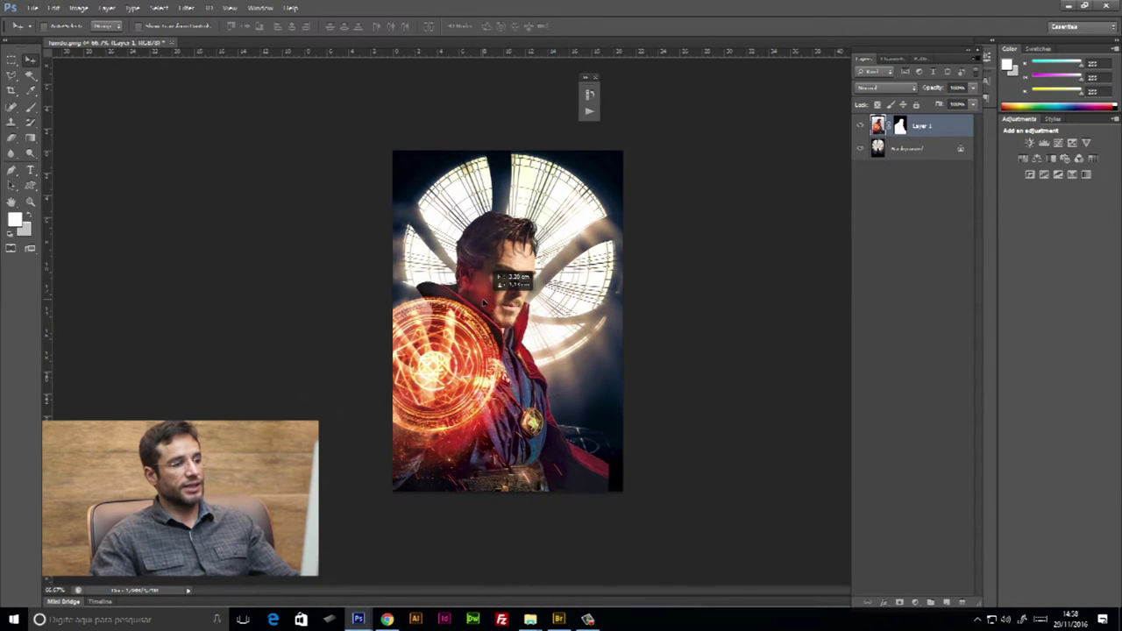
left_click_drag(488, 300, 495, 303)
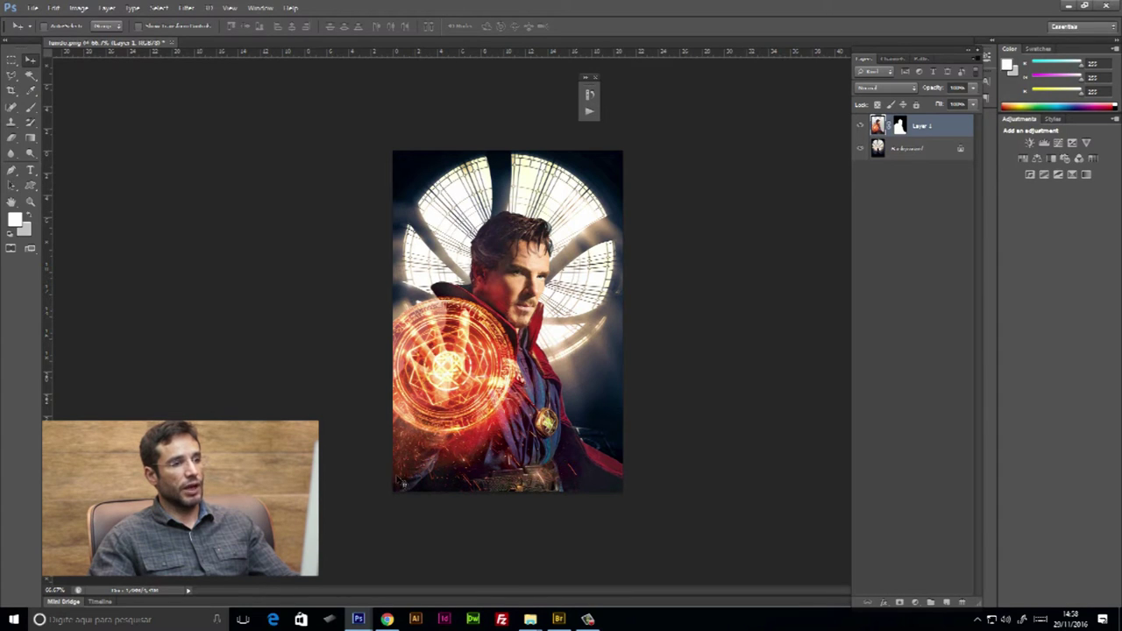
mouse_move(123, 42)
left_mouse_down()
mouse_move(252, 208)
mouse_move(576, 160)
mouse_move(621, 180)
left_mouse_up()
left_click(688, 174)
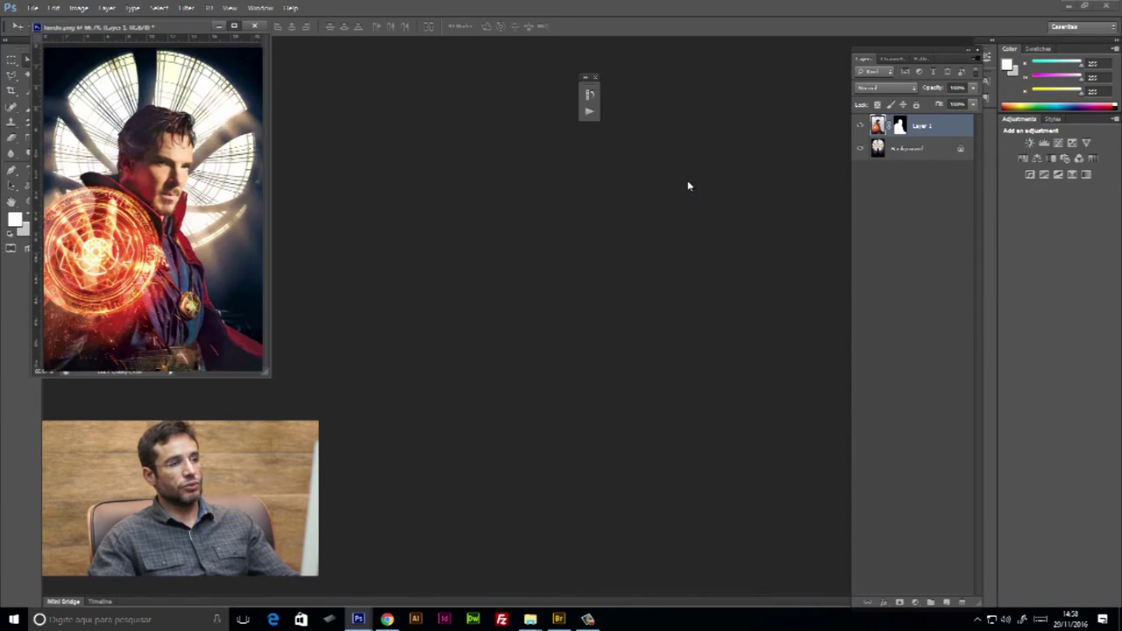
- Zoom to 100%, group Layer 1 into Group 1, and give Group 1 a white mask
key("ctrl+plus")
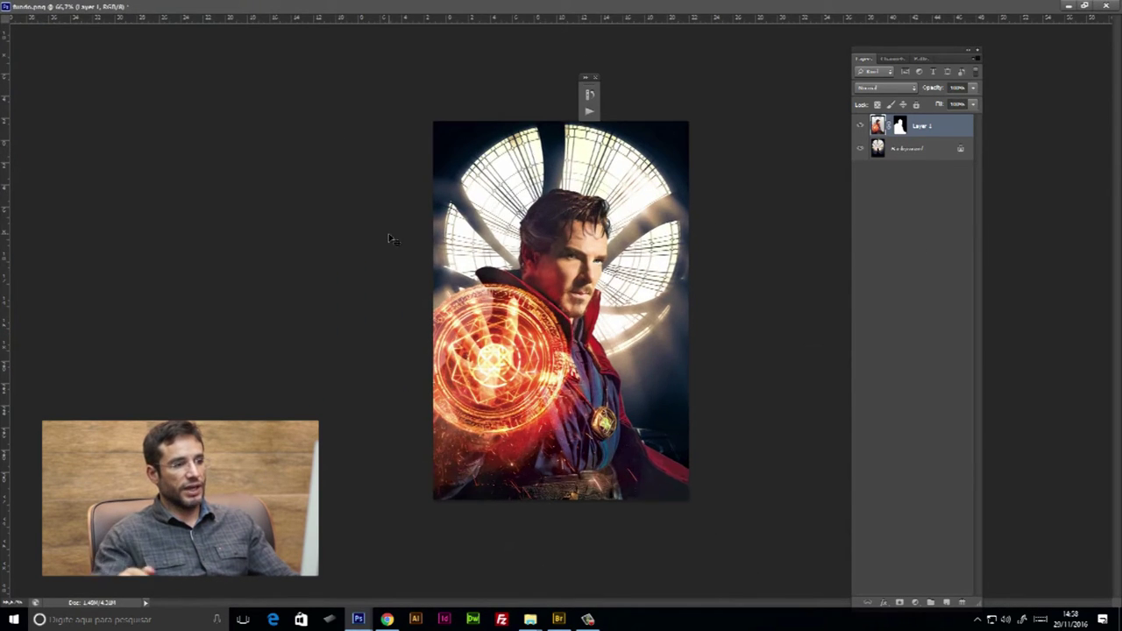
left_click(902, 128)
key("Tab")
key("Tab")
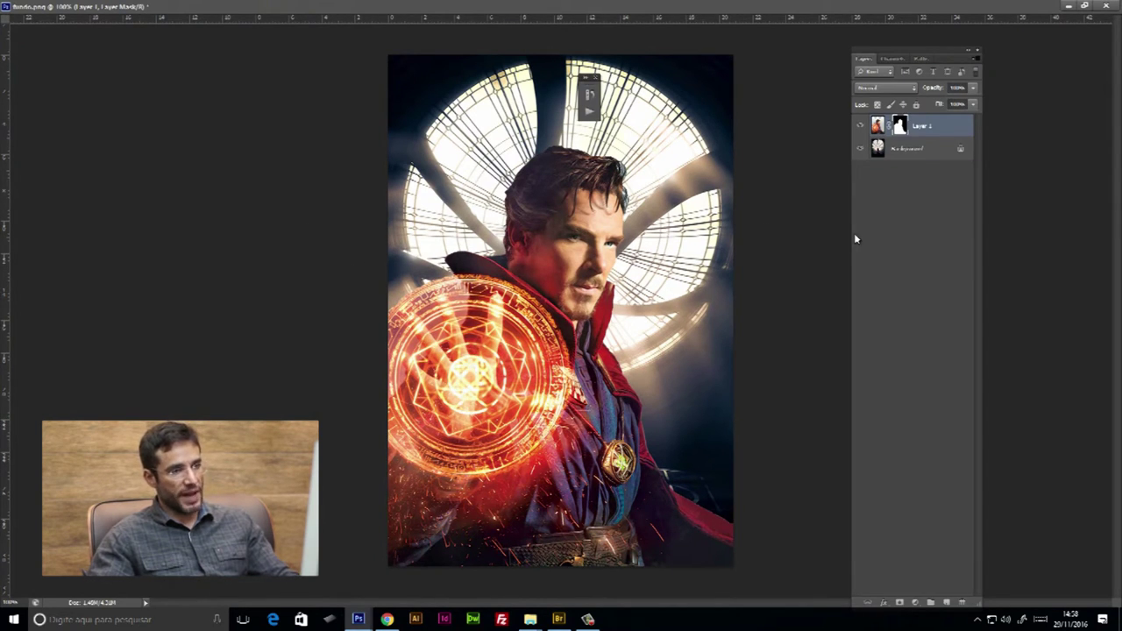
key("ctrl+g")
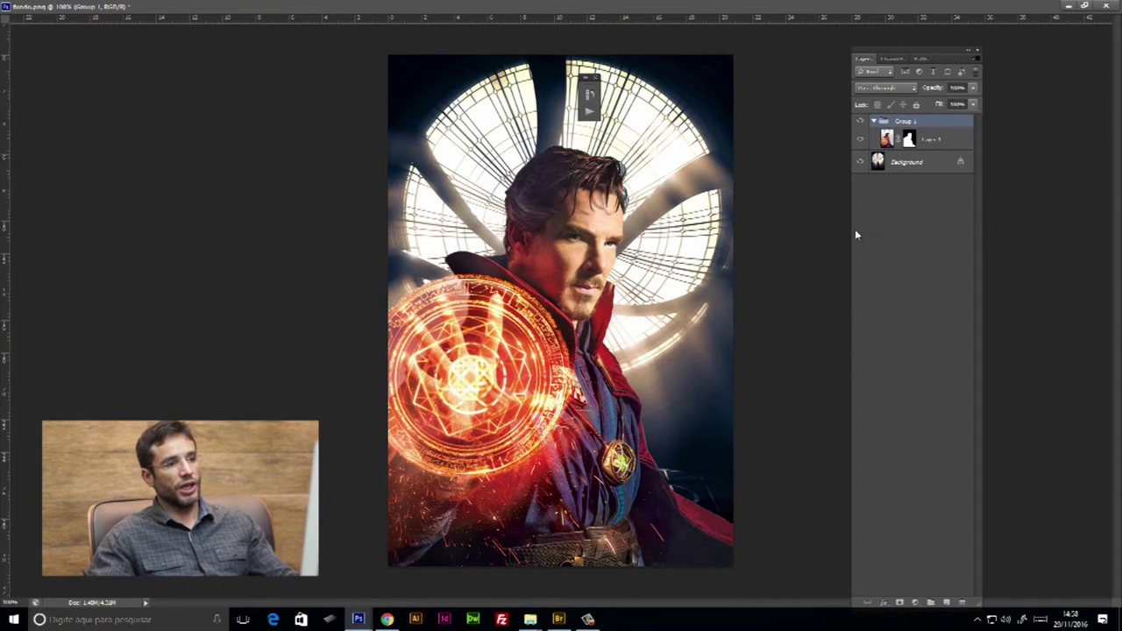
key("Tab")
key("Tab")
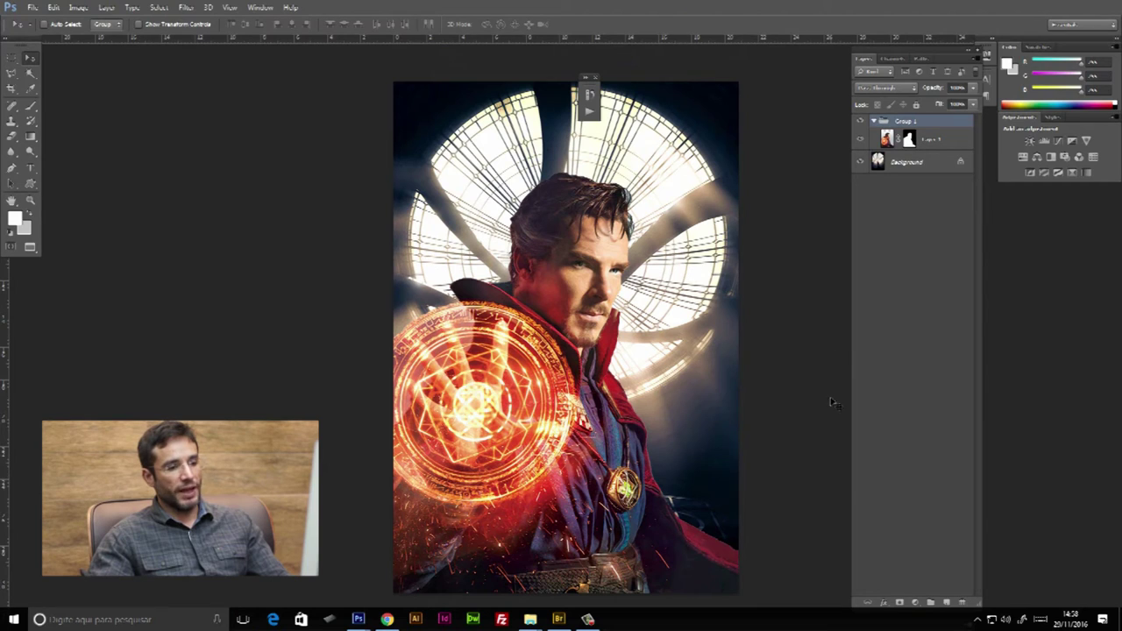
left_click(898, 604)
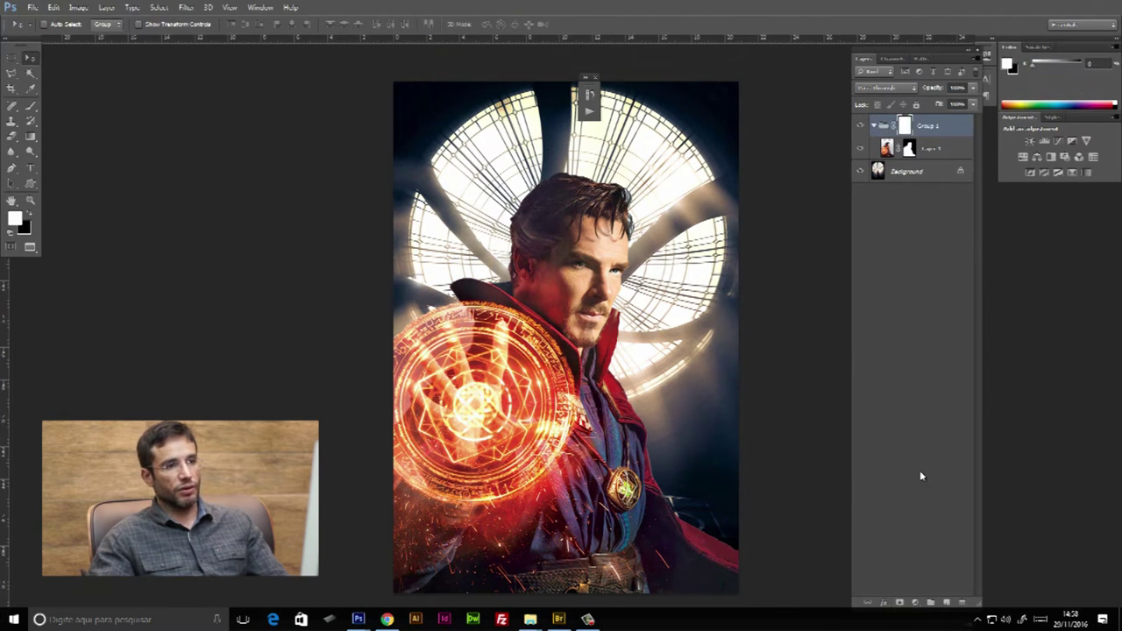
- Draw black-to-white gradients on Group 1's mask so the figure fades out at the bottom
left_click(30, 137)
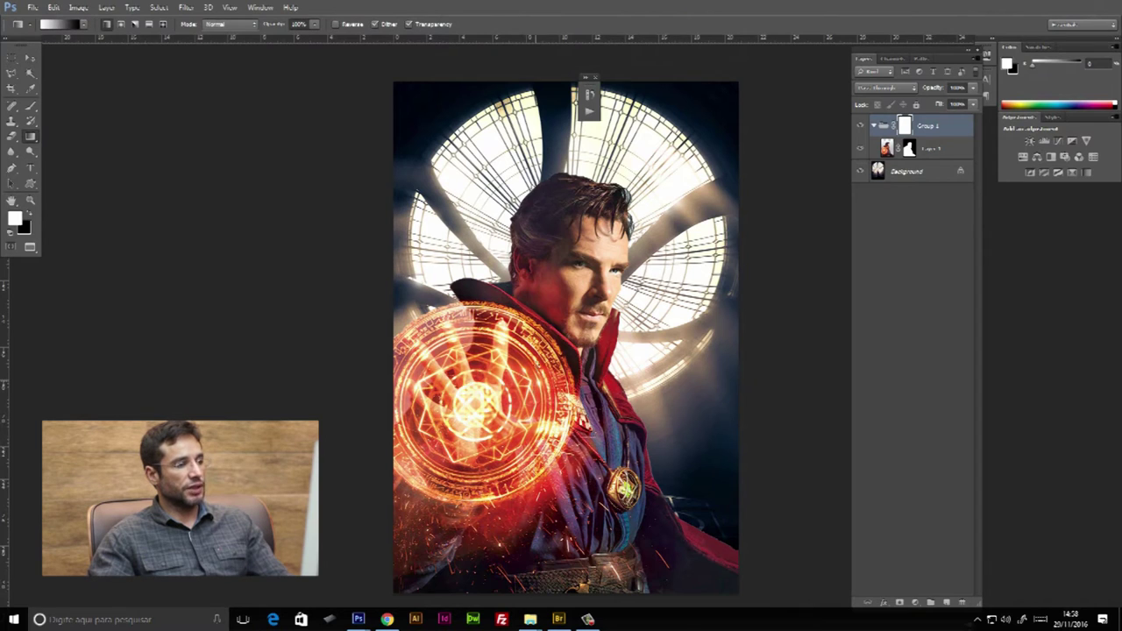
left_click_drag(596, 219, 526, 412)
left_click_drag(544, 176, 544, 312)
mouse_move(538, 419)
left_mouse_down()
mouse_move(535, 561)
mouse_move(546, 524)
left_mouse_up()
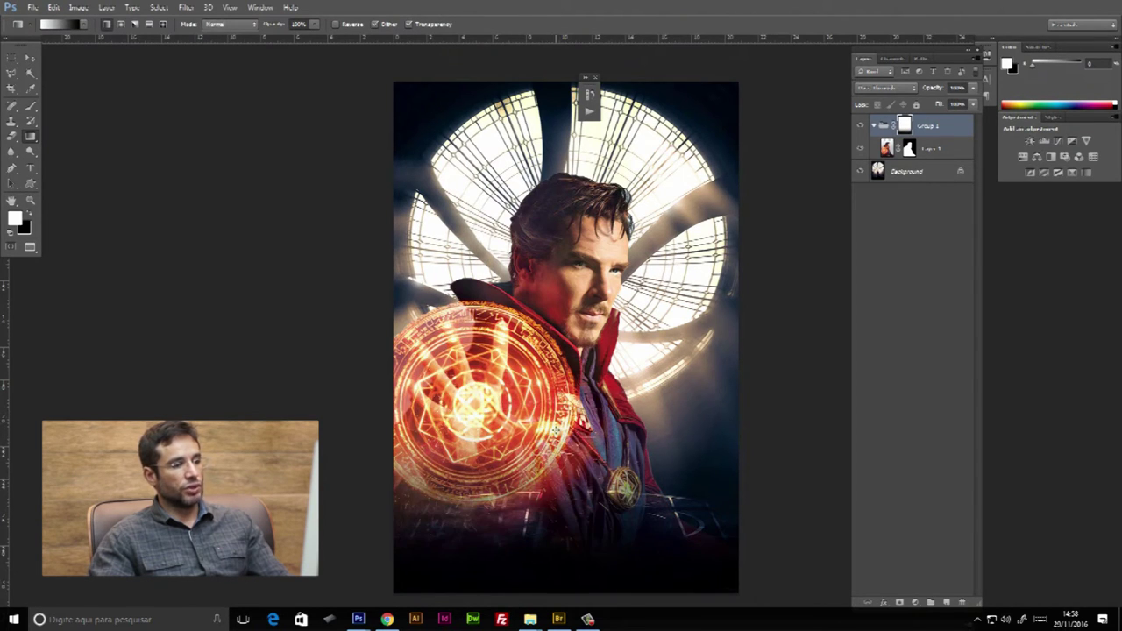
left_click_drag(544, 570, 543, 570)
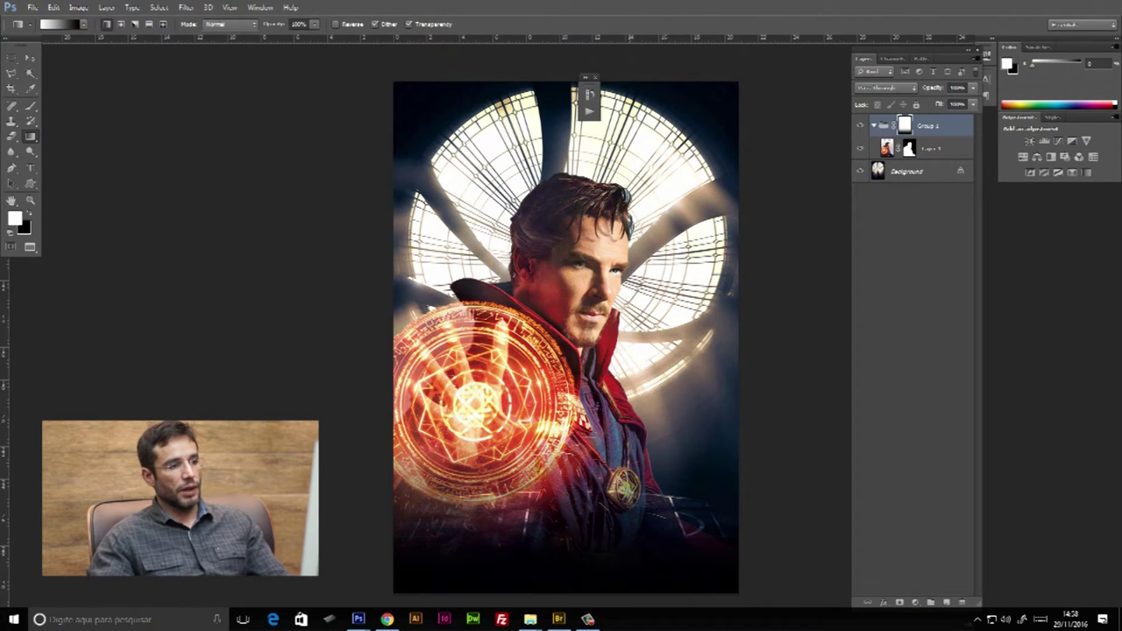
left_click_drag(552, 565, 552, 569)
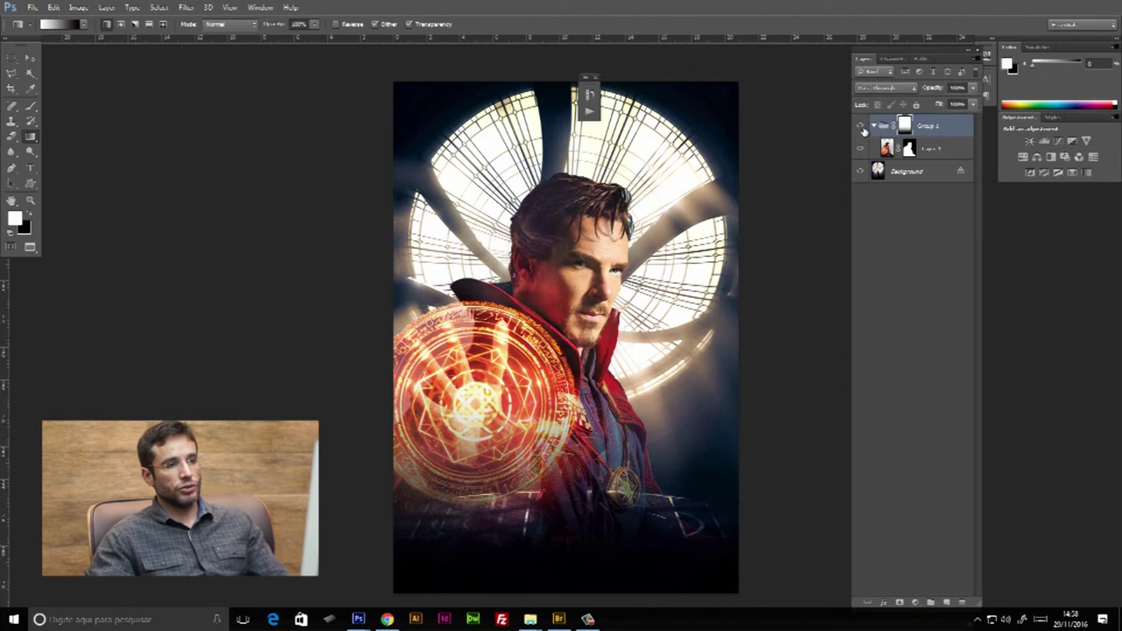
- Collapse and hide Group 1, then select the Background layer
left_click(871, 151)
left_click(874, 127)
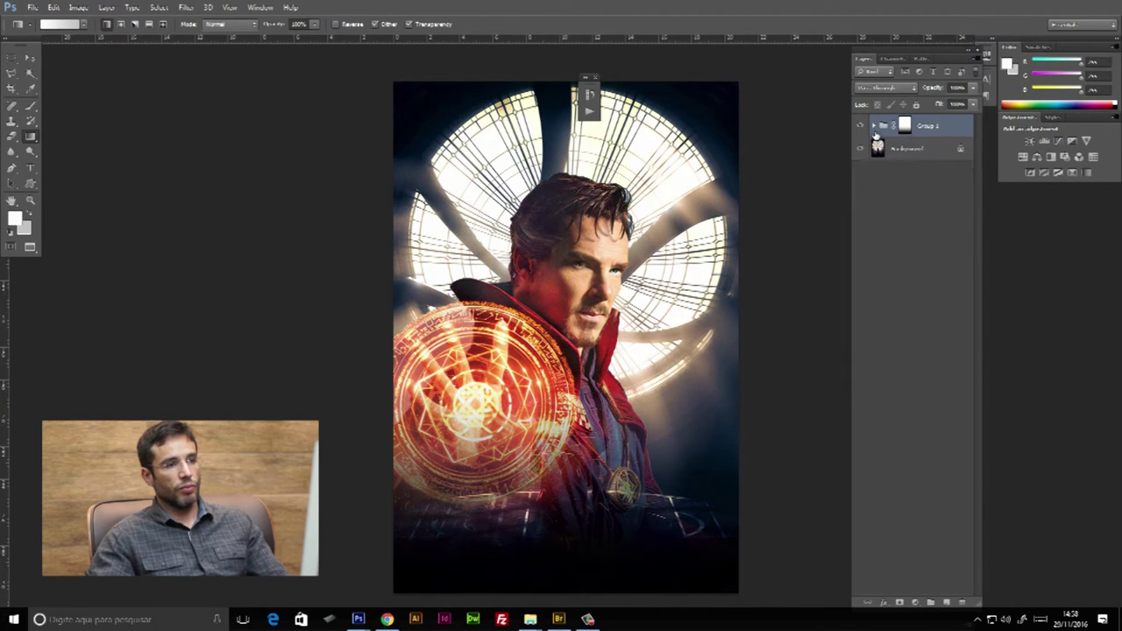
left_click(859, 127)
left_click(861, 126)
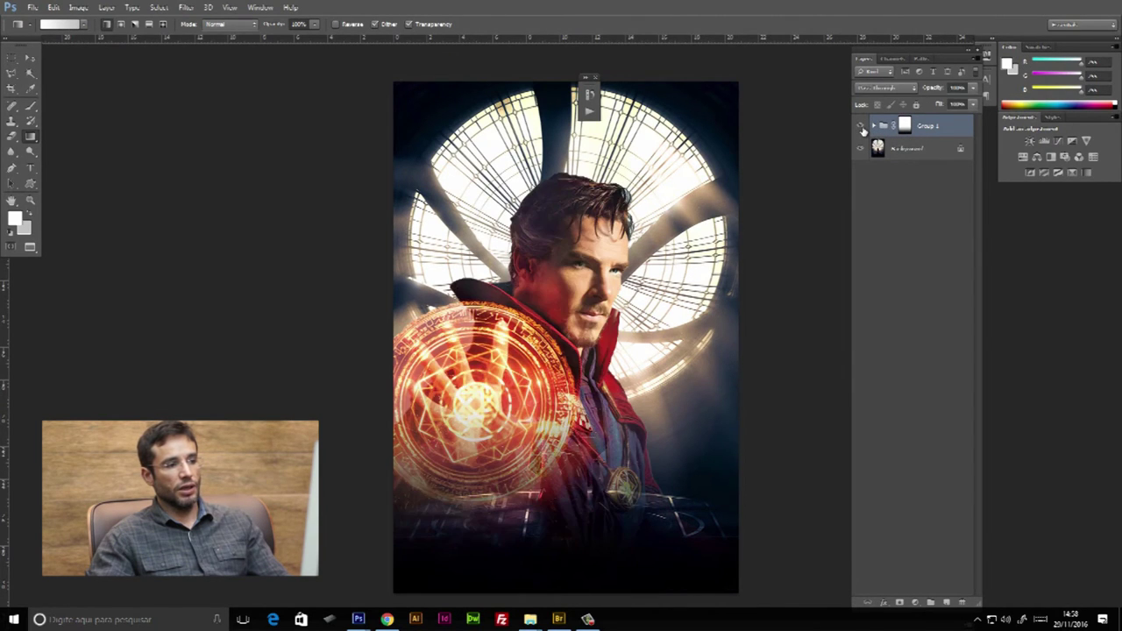
left_click(861, 126)
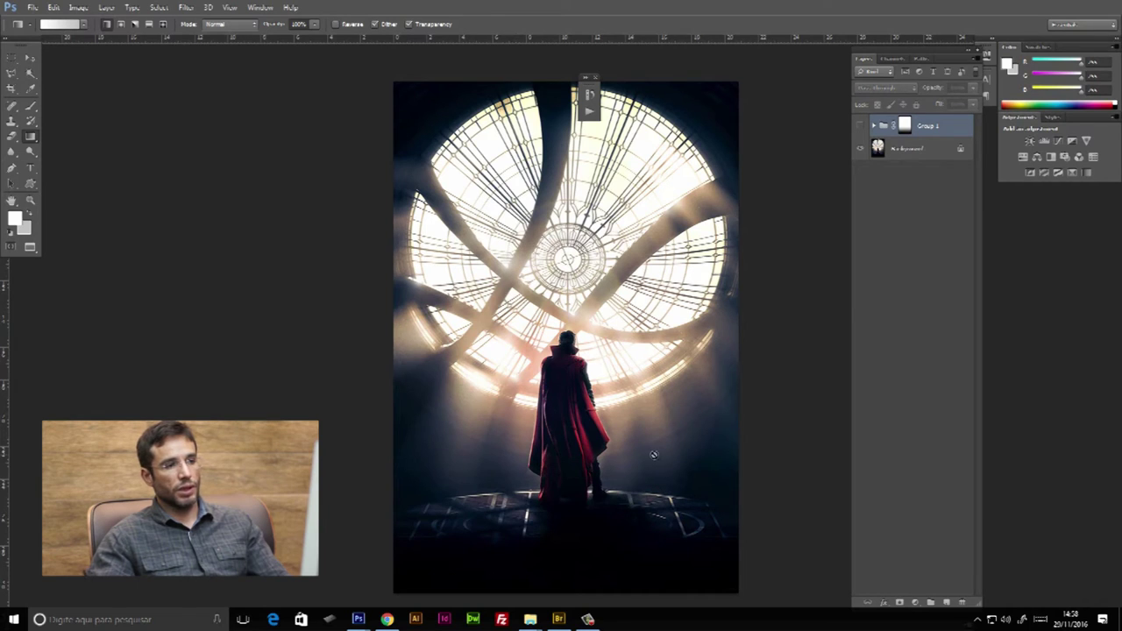
left_click(911, 150)
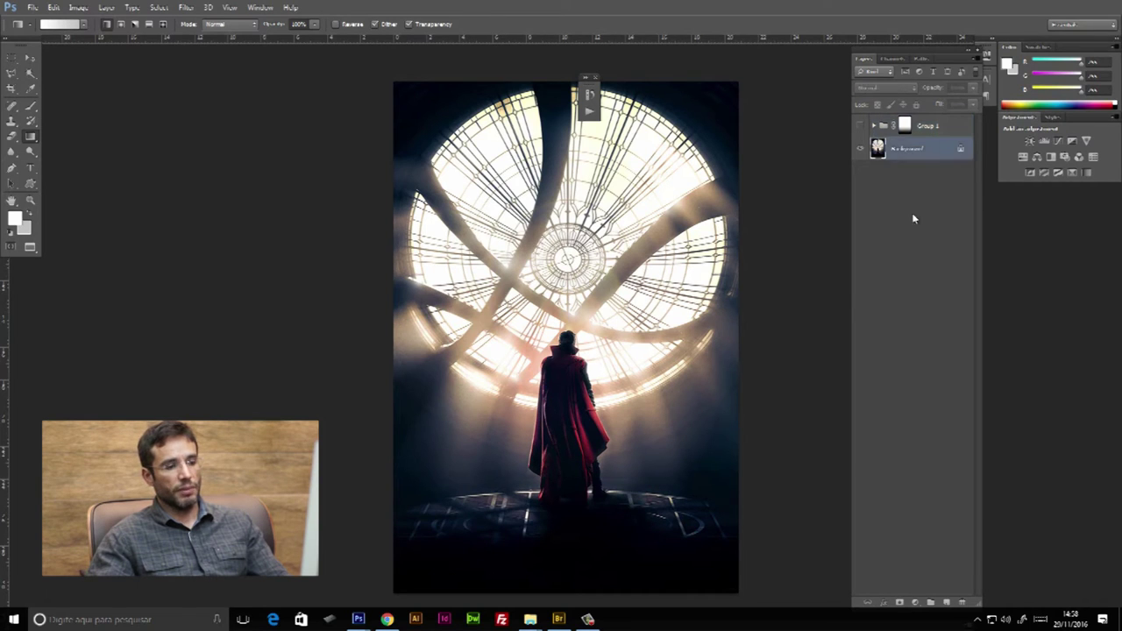
- Add Layer 2 and paint black over the glowing floor below the figure
left_click(946, 603)
left_click(31, 105)
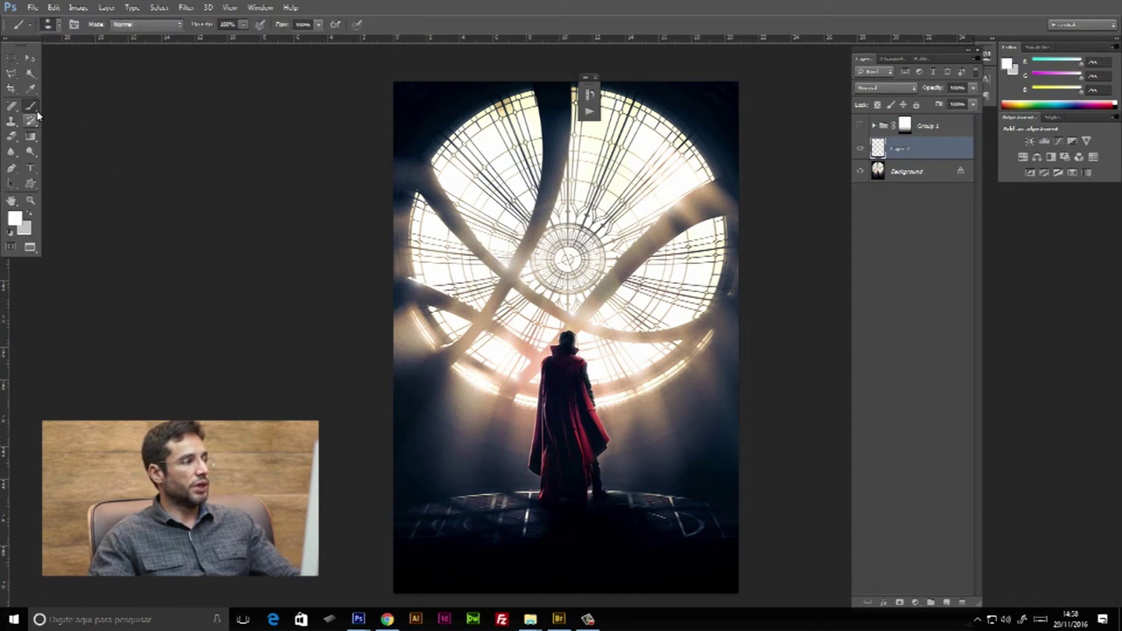
left_click(14, 231)
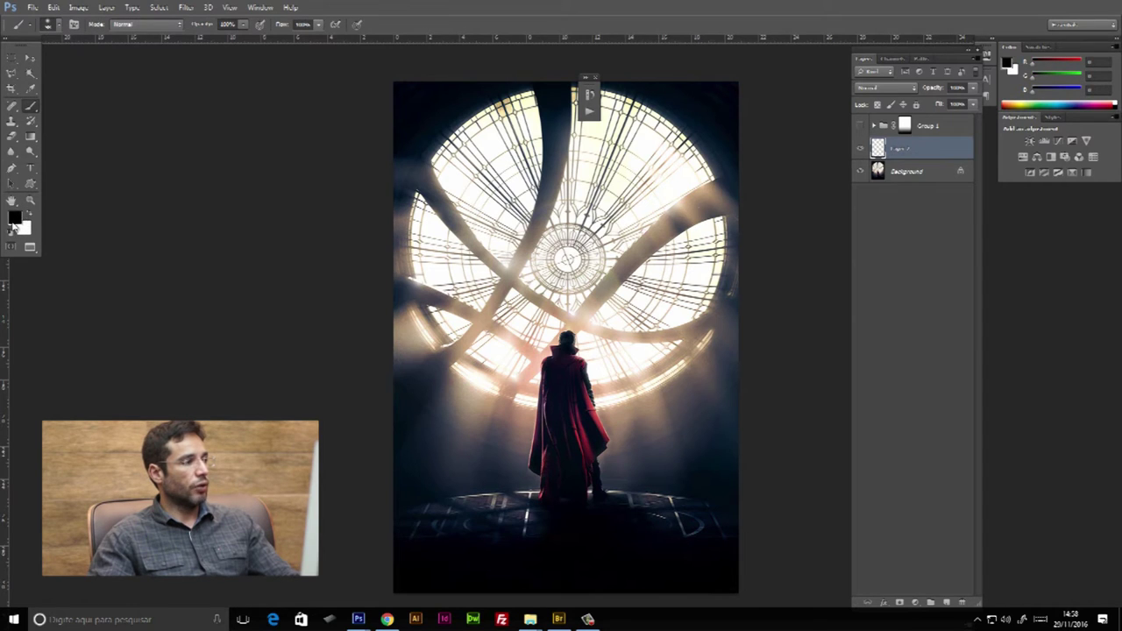
right_click(604, 360)
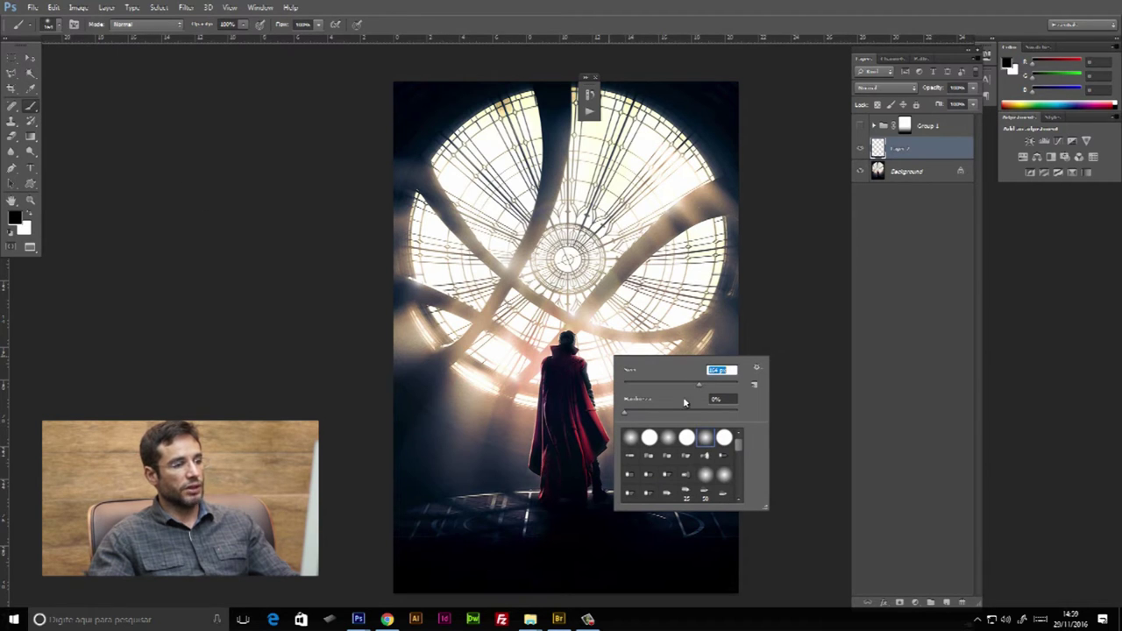
mouse_move(450, 500)
left_mouse_down()
mouse_move(426, 500)
mouse_move(551, 541)
mouse_move(608, 517)
mouse_move(721, 538)
mouse_move(793, 479)
left_mouse_up()
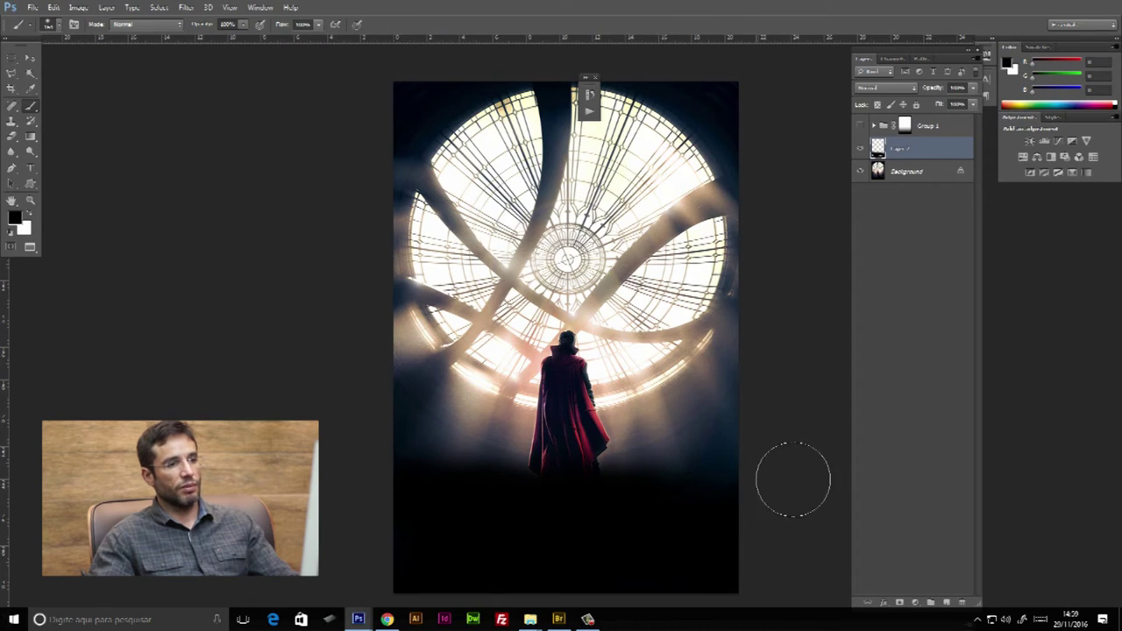
- Show Group 1 again, compare with its mask toggled, and target the mask with white as foreground
left_click(859, 125)
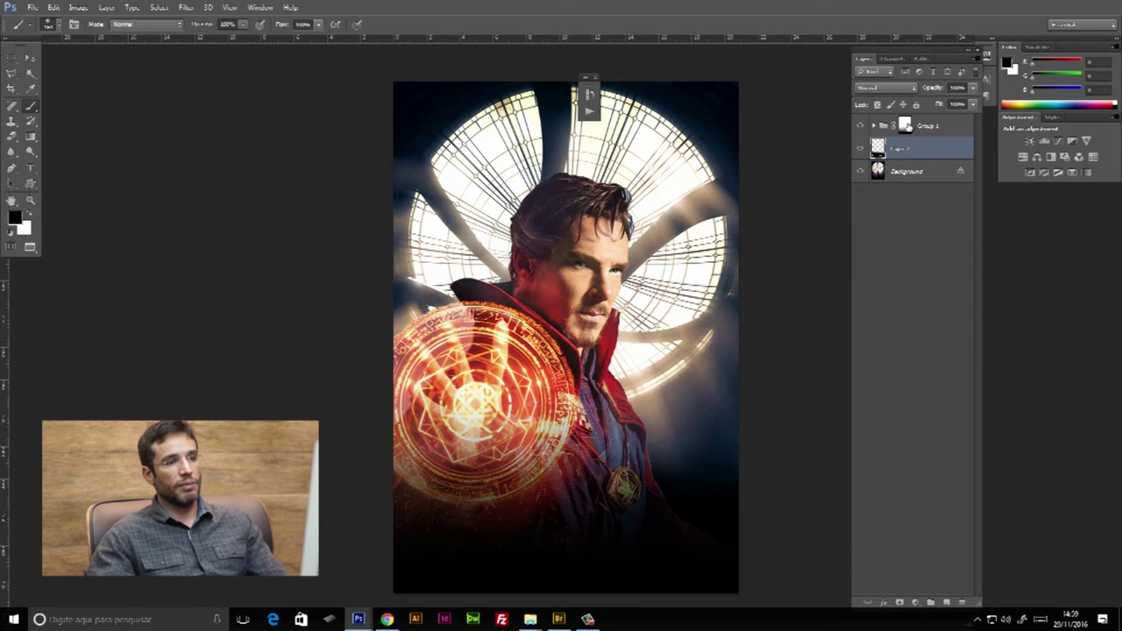
left_click(904, 127, "shift")
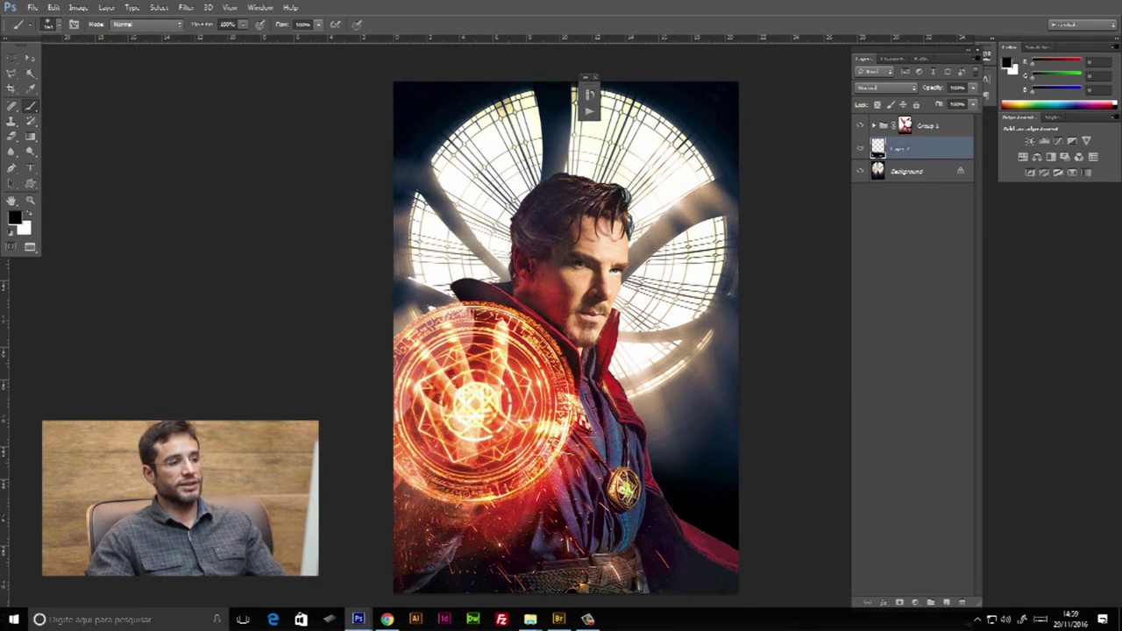
left_click(912, 132, "shift")
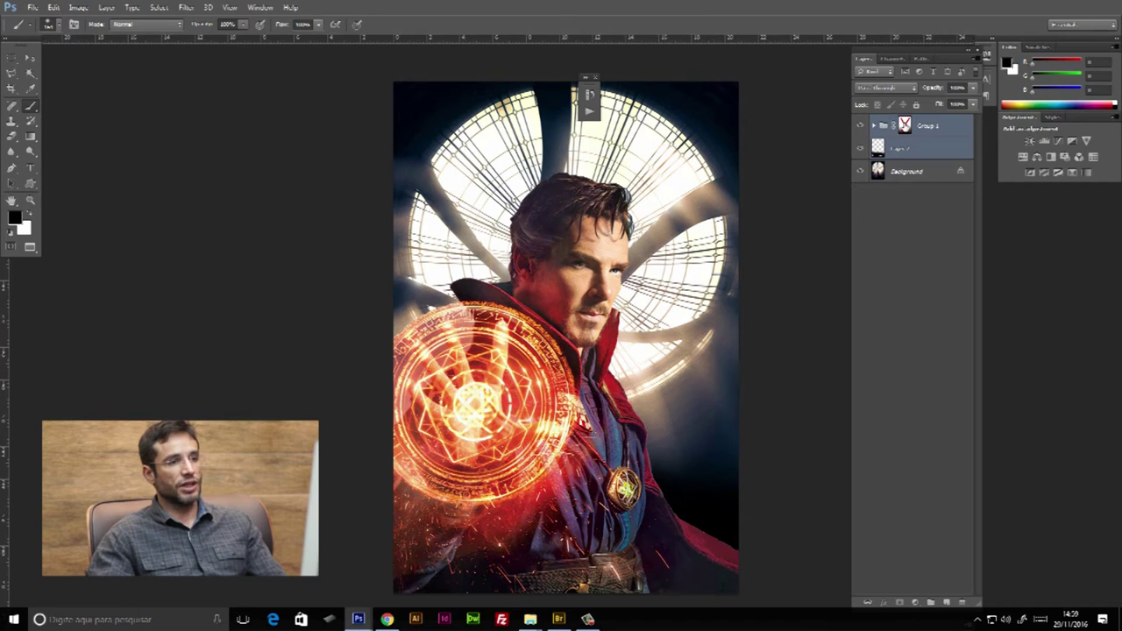
left_click(903, 127, "shift")
left_click(904, 127)
key("x")
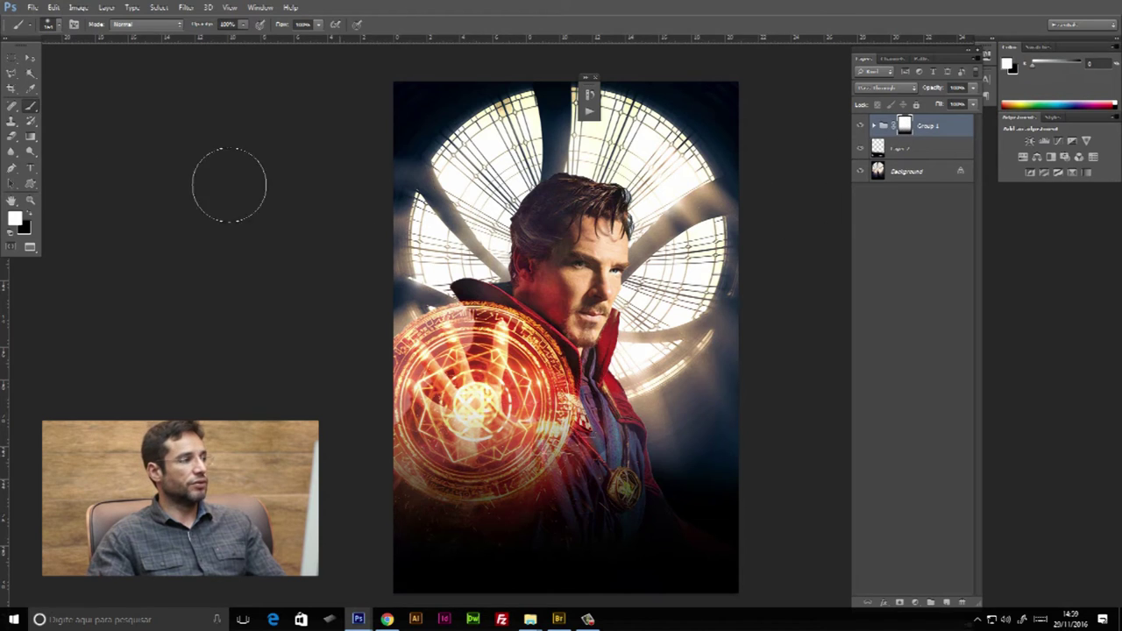
- Redraw the gradient on Group 1's mask until the lower body fades softly to black
left_click(31, 125)
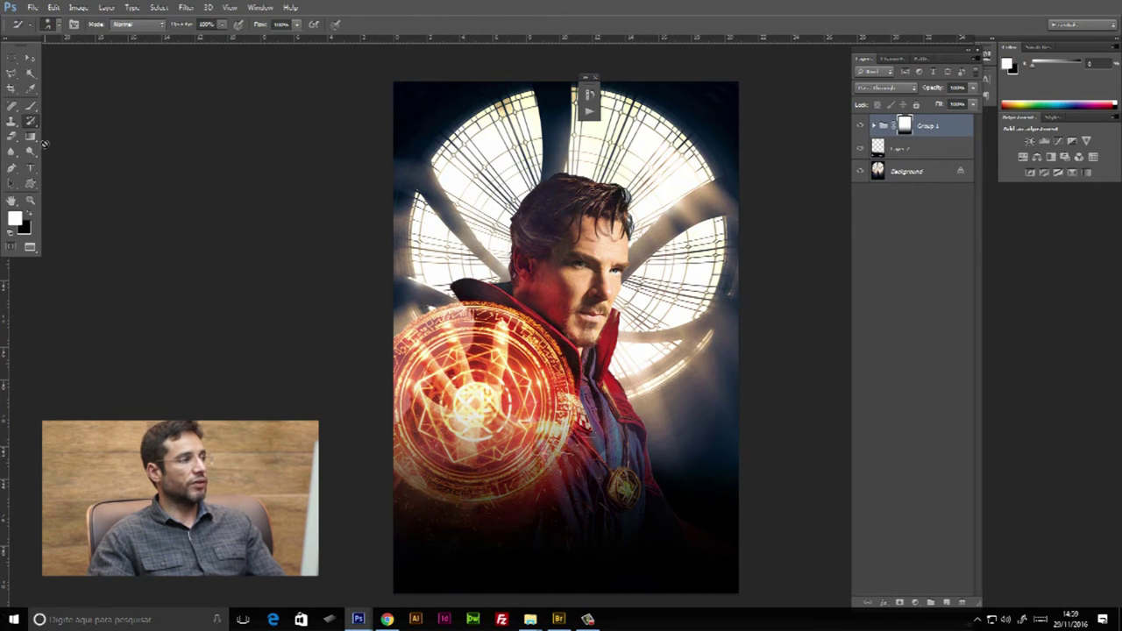
left_click(31, 137)
mouse_move(564, 516)
left_mouse_down()
mouse_move(589, 307)
mouse_move(570, 435)
left_mouse_up()
mouse_move(580, 354)
left_mouse_down()
mouse_move(556, 573)
mouse_move(576, 130)
mouse_move(474, 483)
left_mouse_up()
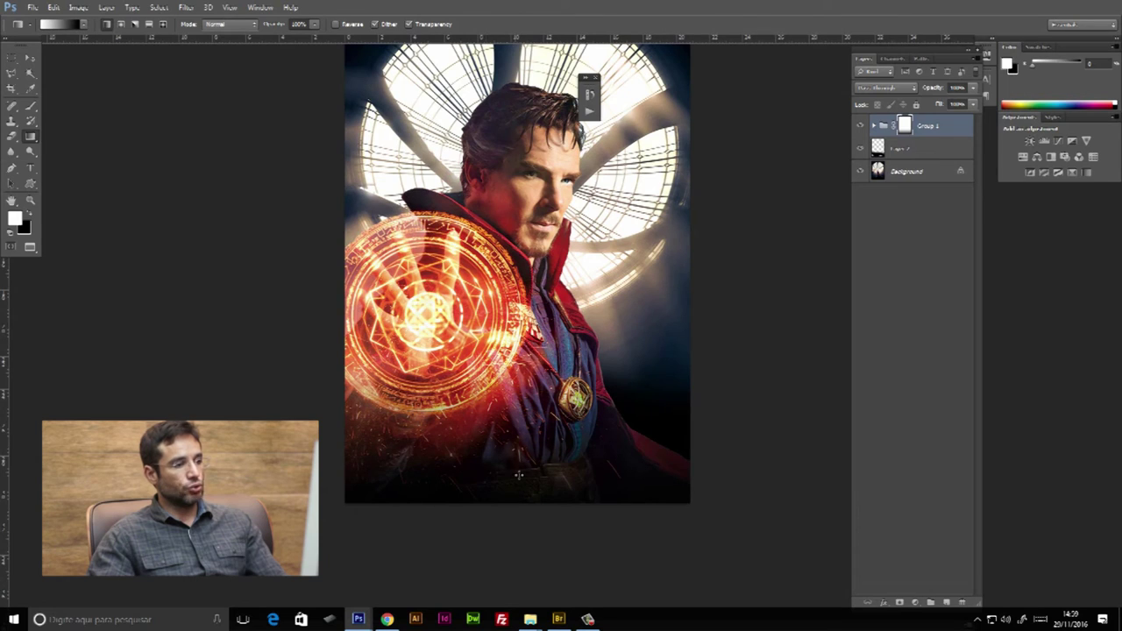
left_click_drag(519, 447, 506, 519)
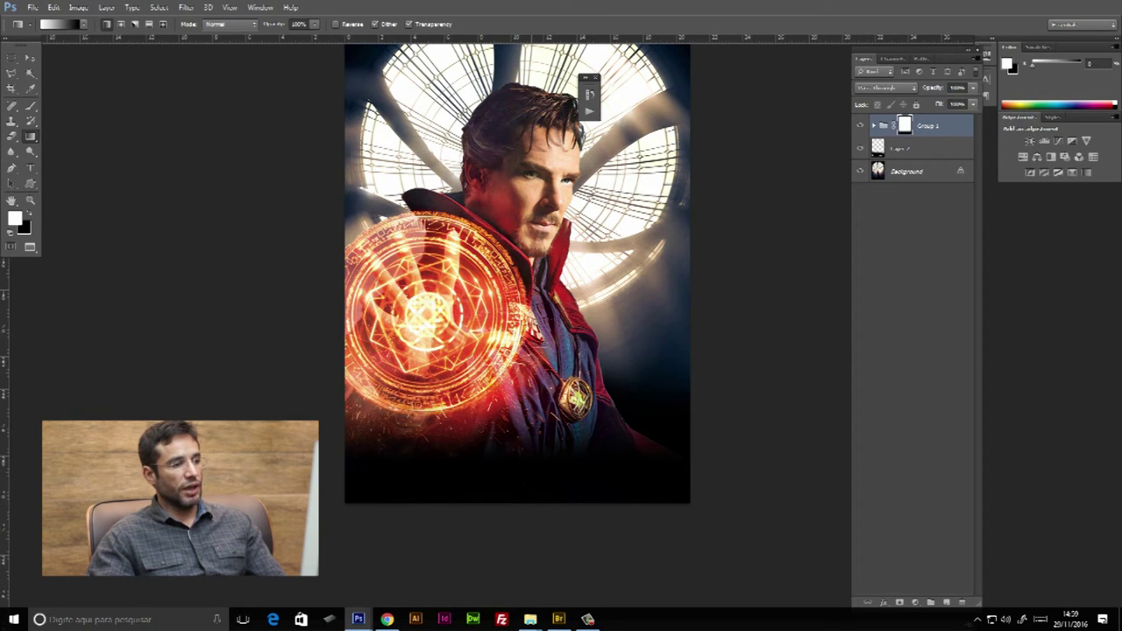
left_click_drag(517, 368, 512, 540)
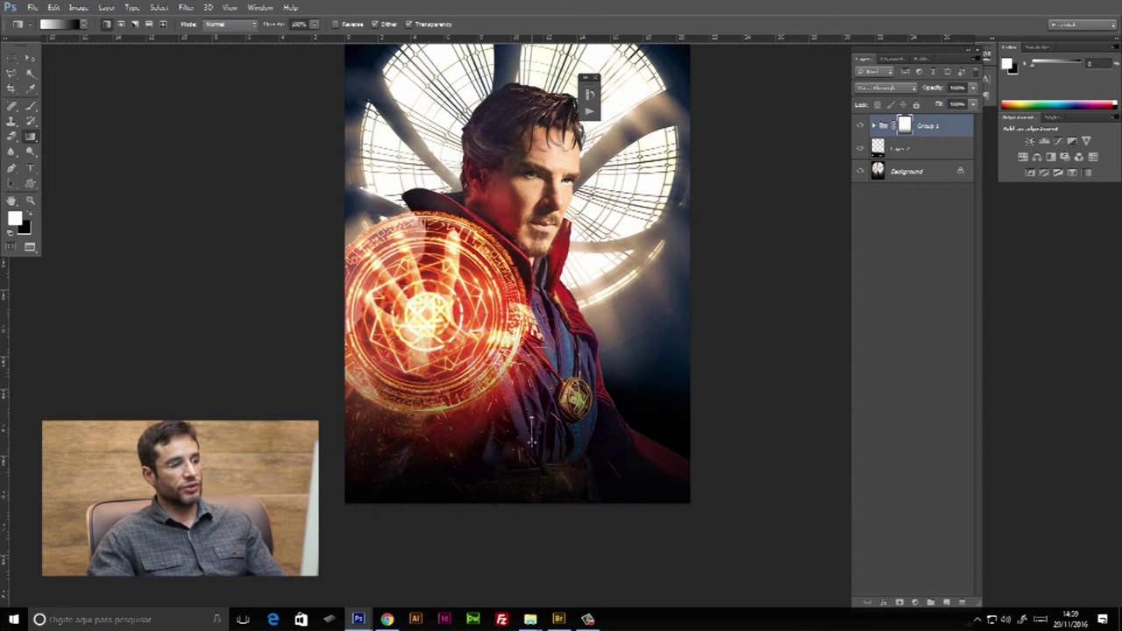
left_click_drag(531, 437, 538, 440)
left_click_drag(543, 368, 543, 512)
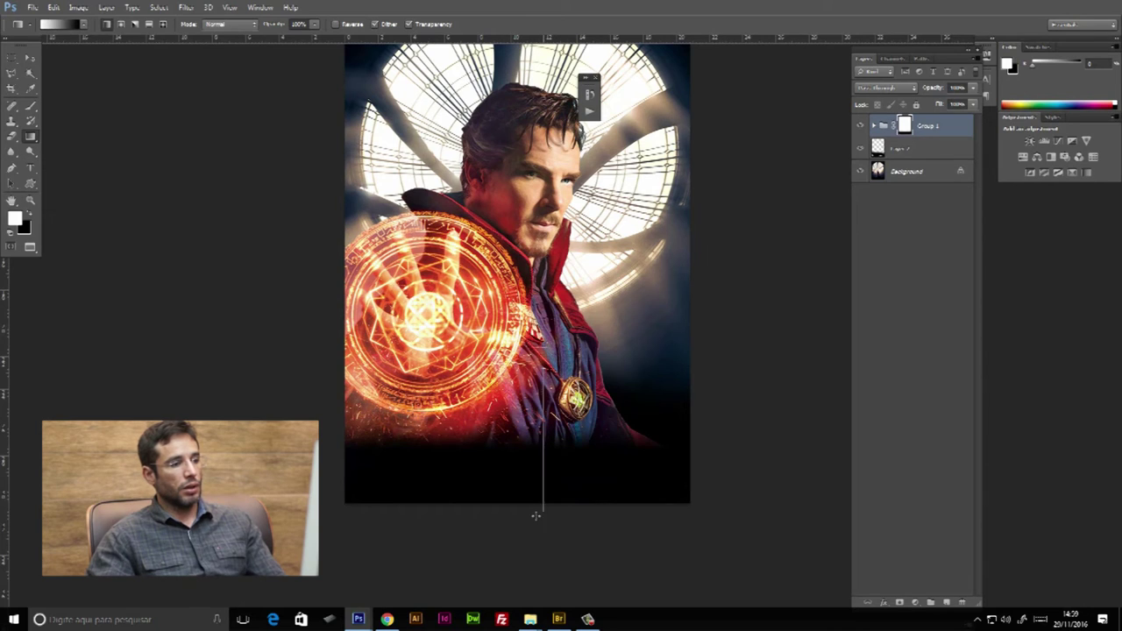
left_click_drag(539, 345, 530, 504)
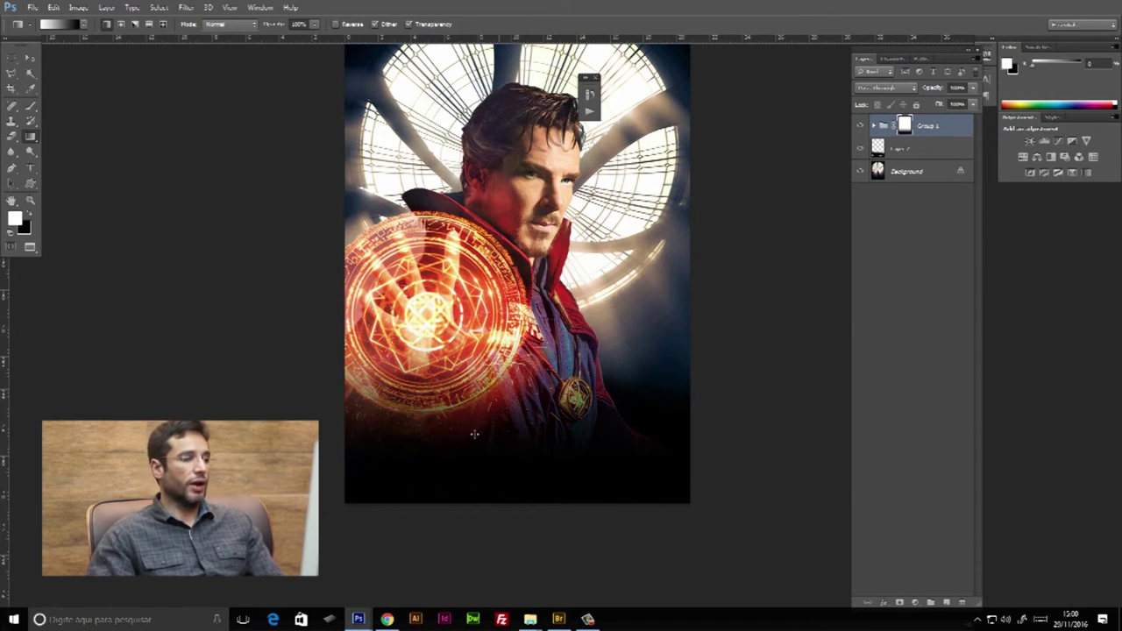
key("ctrl+minus")
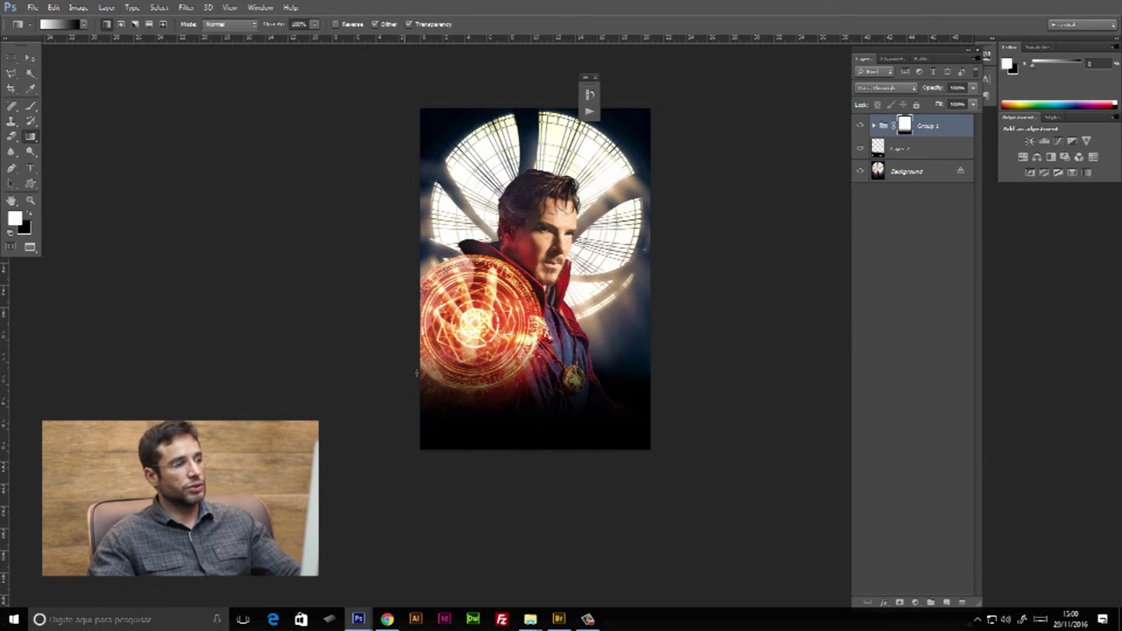
- Switch to Full Screen mode and back, then apply Window > Arrange > Float All in Windows
left_click(30, 249)
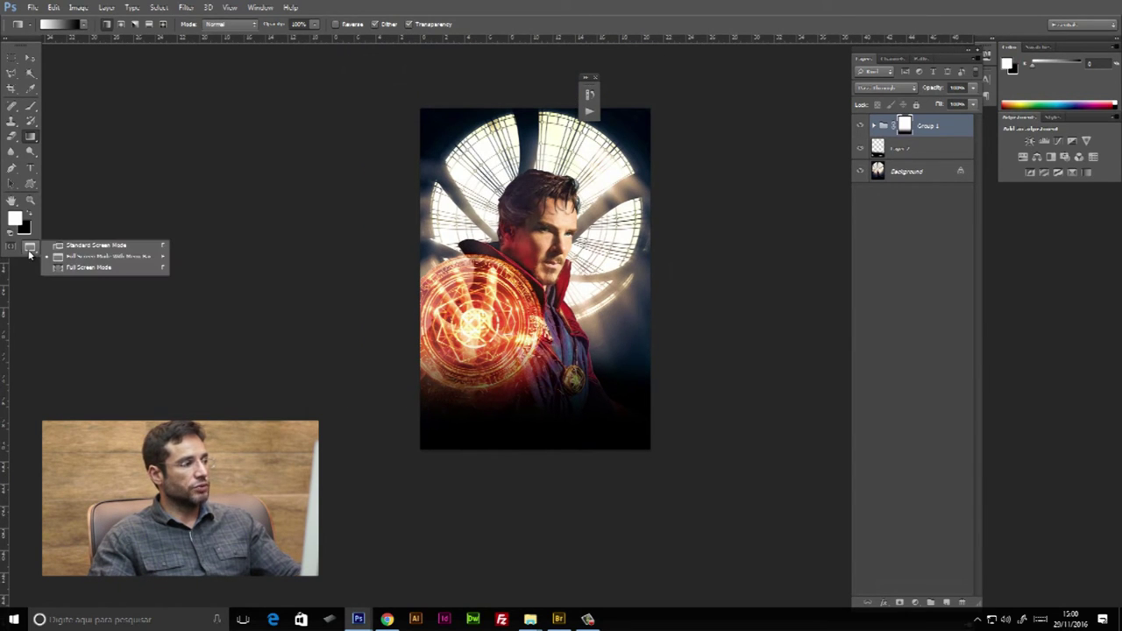
left_click(79, 255)
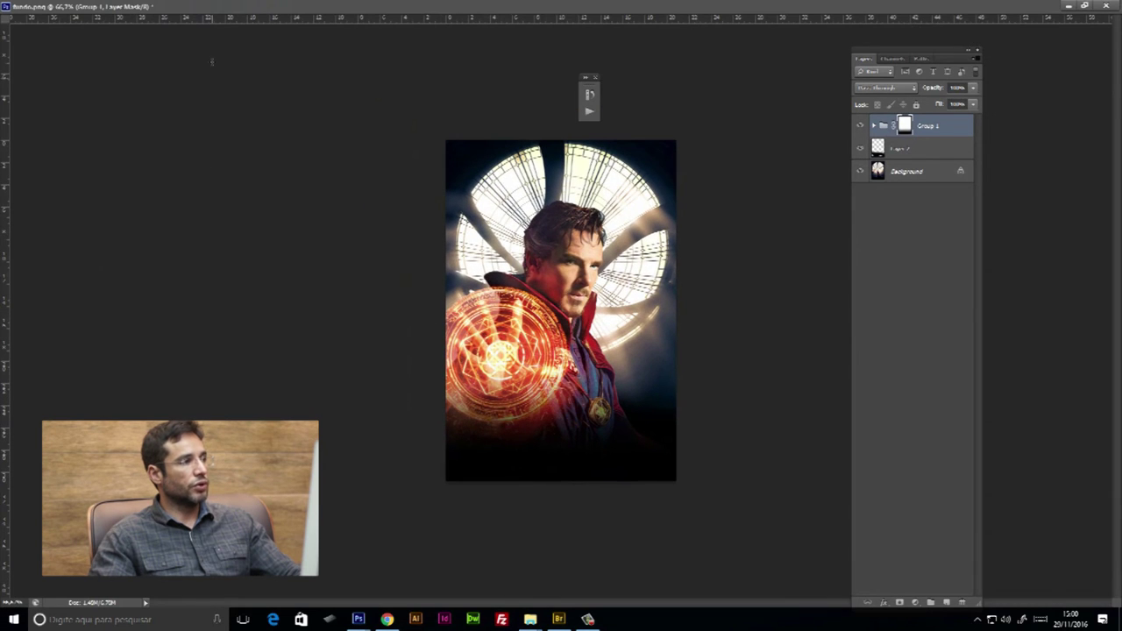
key("f")
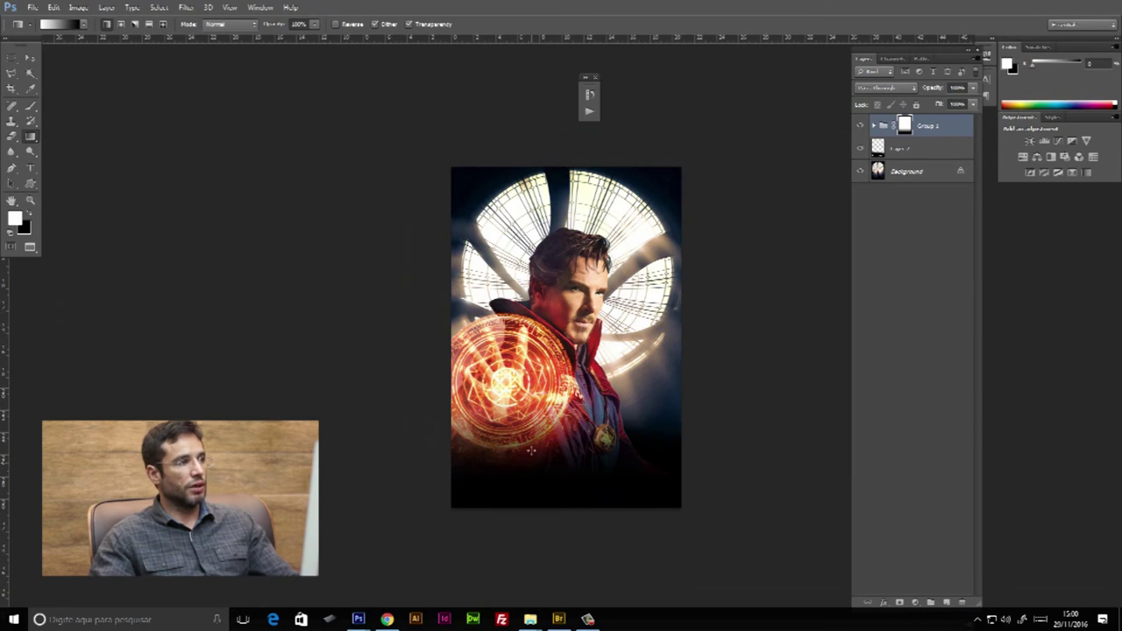
left_click(260, 7)
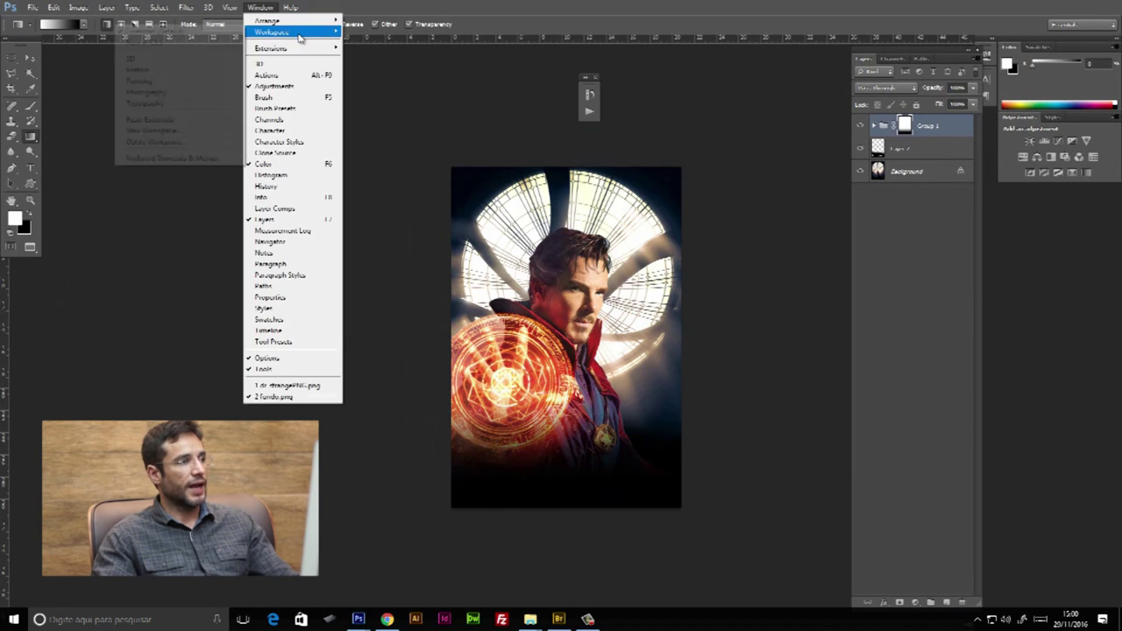
mouse_move(272, 21)
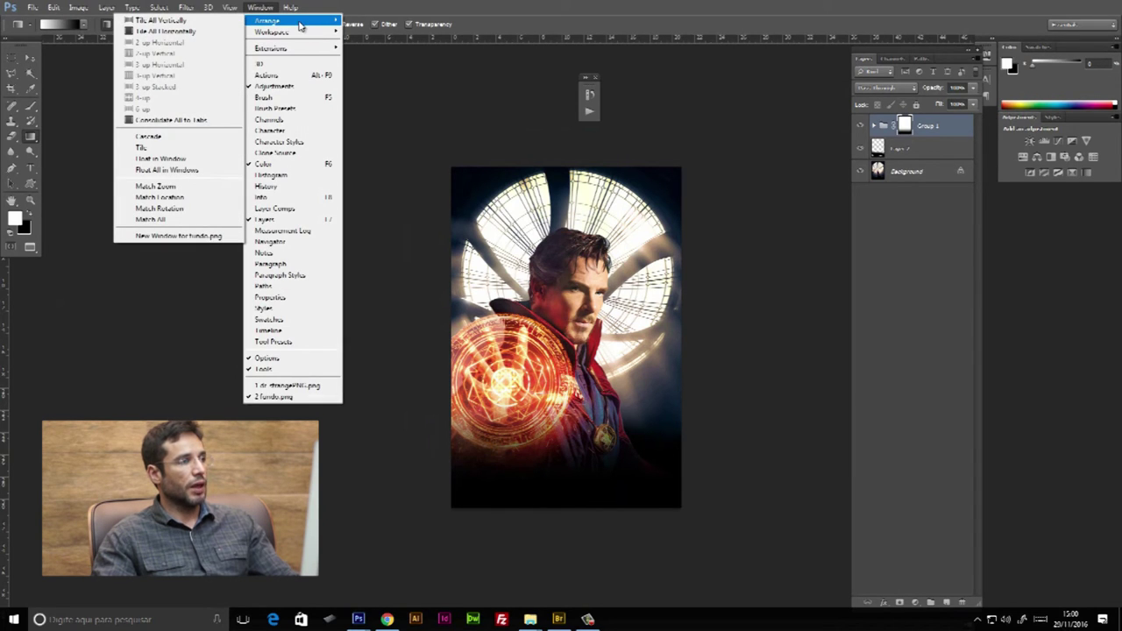
left_click(176, 169)
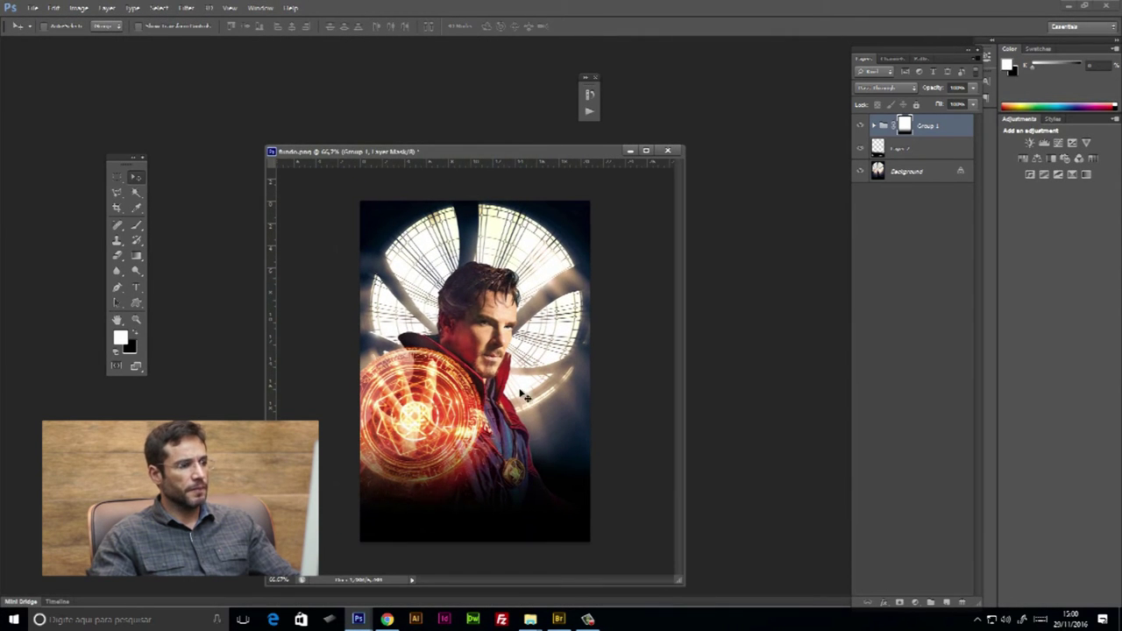
left_click(558, 619)
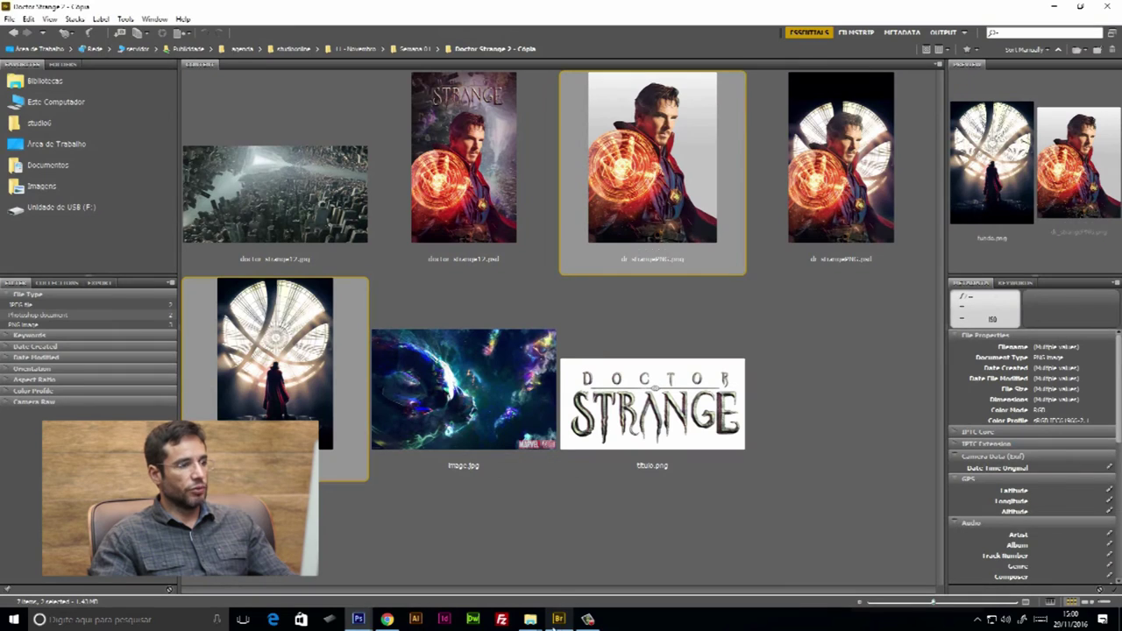
left_click(298, 205)
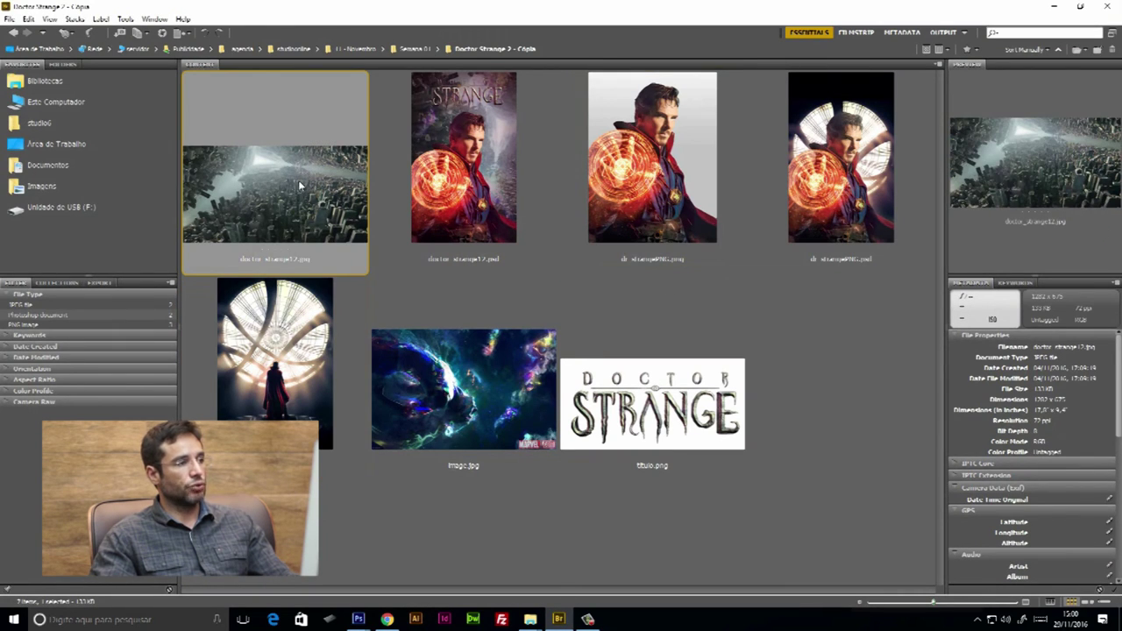
mouse_move(303, 179)
left_mouse_down()
mouse_move(311, 202)
mouse_move(279, 180)
left_mouse_up()
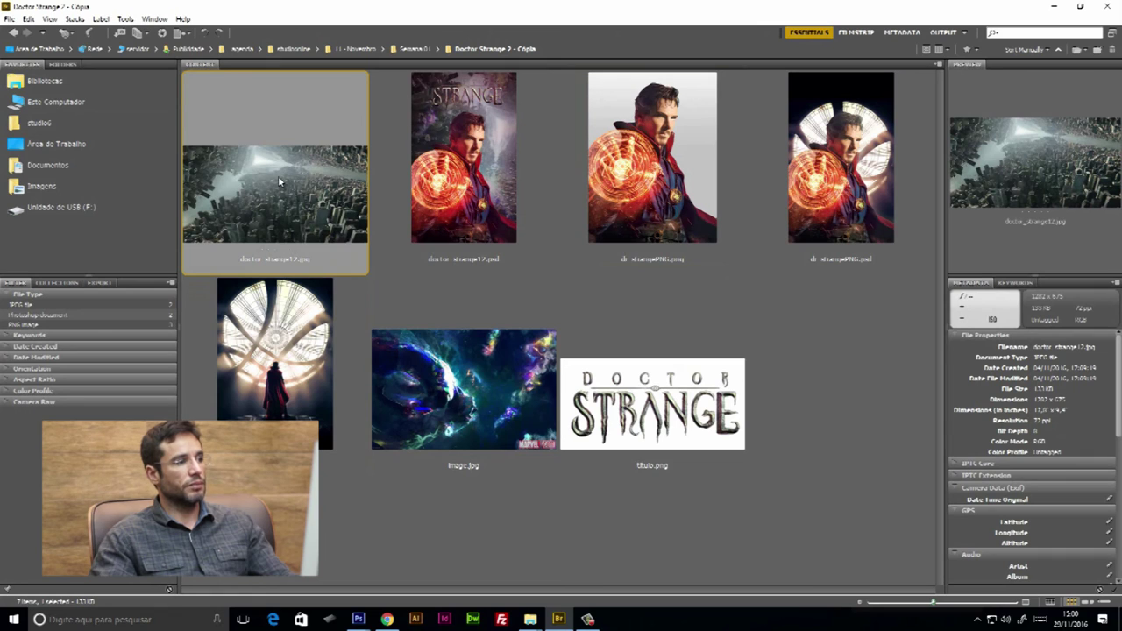
key("alt+Tab")
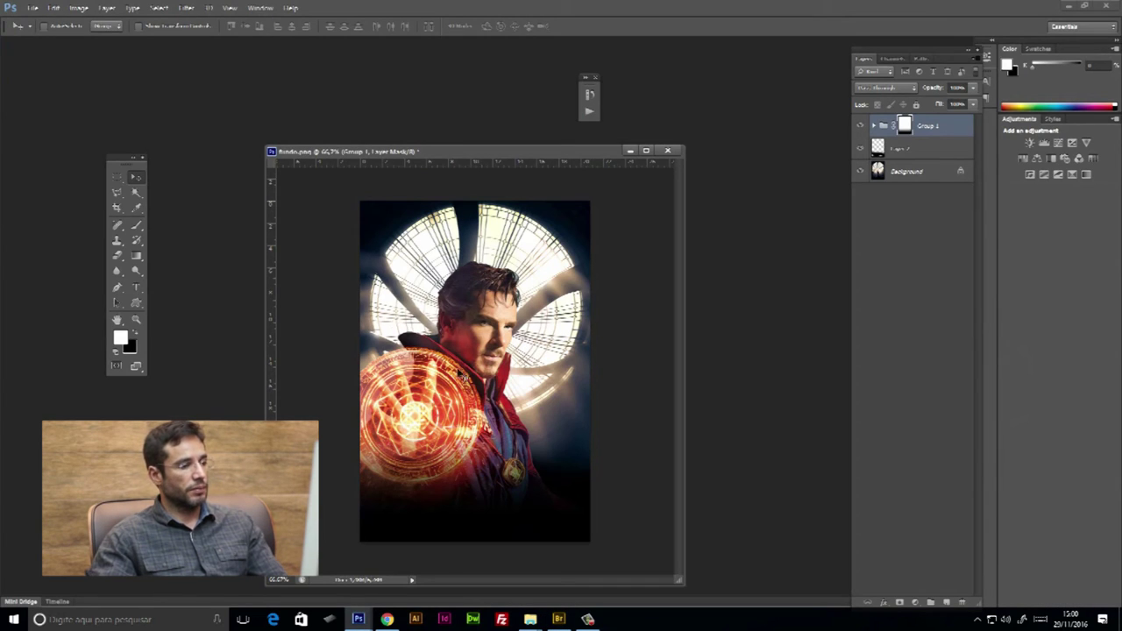
- Open doctor_strange12.jpg from Bridge and drag it onto fundo.png as Layer 3
left_click(558, 618)
mouse_move(307, 197)
left_mouse_down()
mouse_move(485, 531)
mouse_move(360, 619)
mouse_move(470, 560)
mouse_move(561, 328)
mouse_move(591, 82)
mouse_move(680, 13)
left_mouse_up()
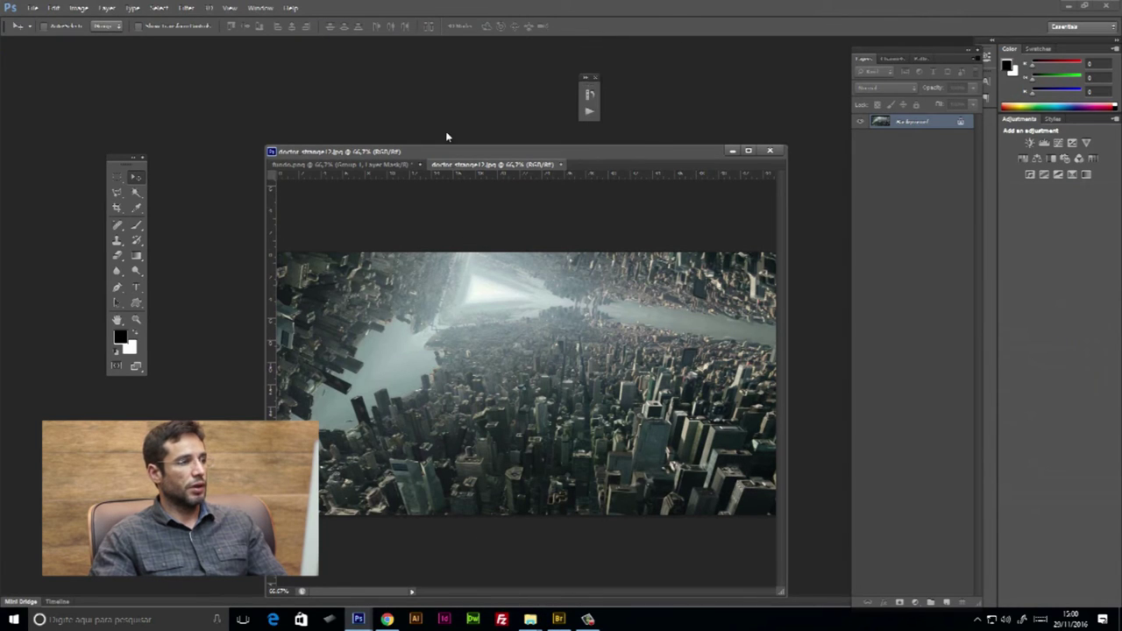
left_click_drag(494, 163, 488, 165)
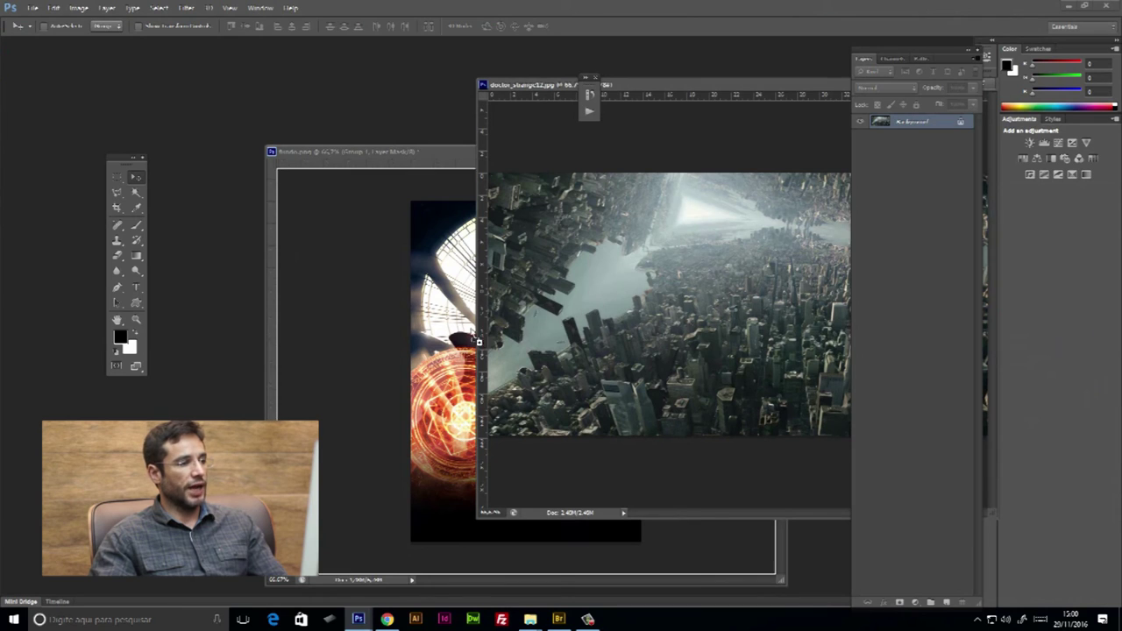
mouse_move(640, 249)
left_mouse_down()
mouse_move(507, 399)
mouse_move(574, 342)
left_mouse_up()
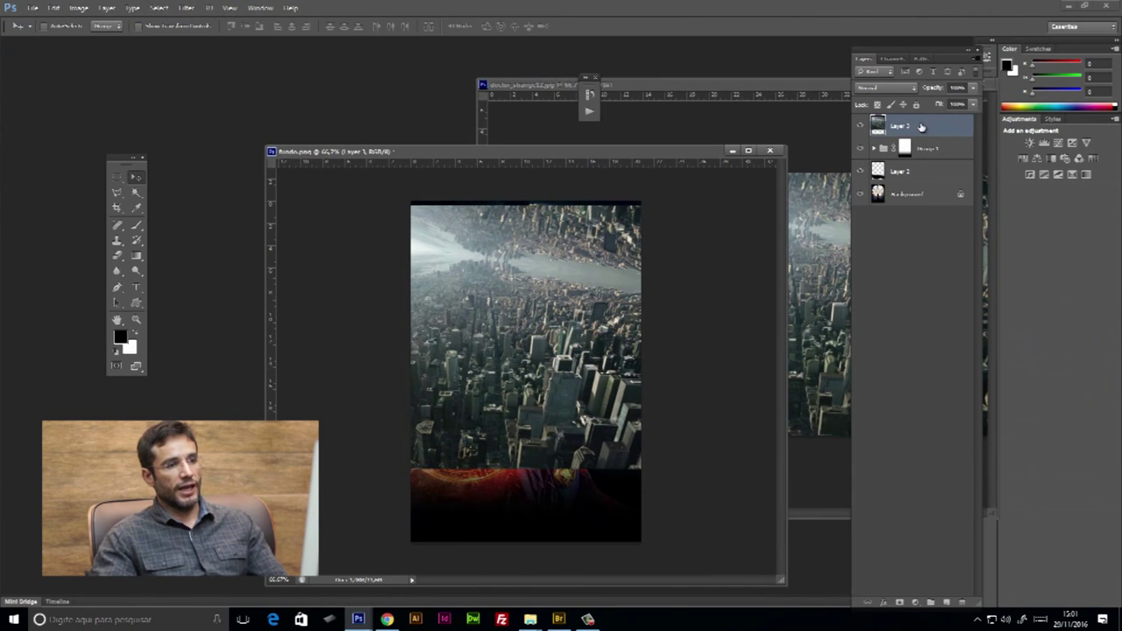
- Move Layer 3 beneath the portrait group and rotate it 90° and back upright
left_click_drag(923, 130, 900, 205)
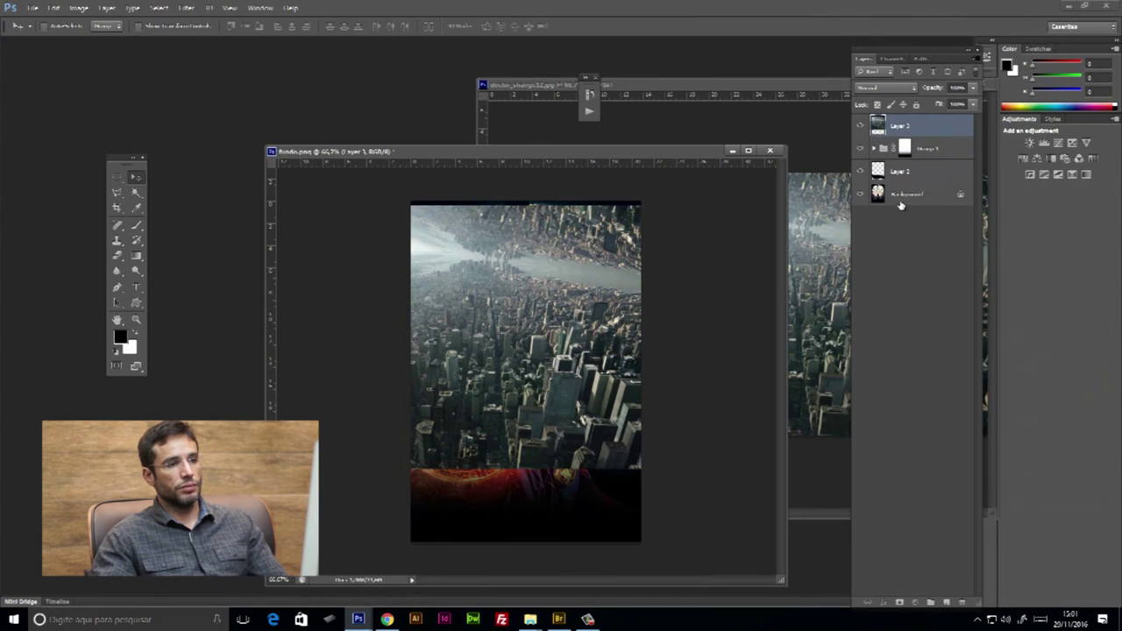
left_click_drag(932, 144, 912, 163)
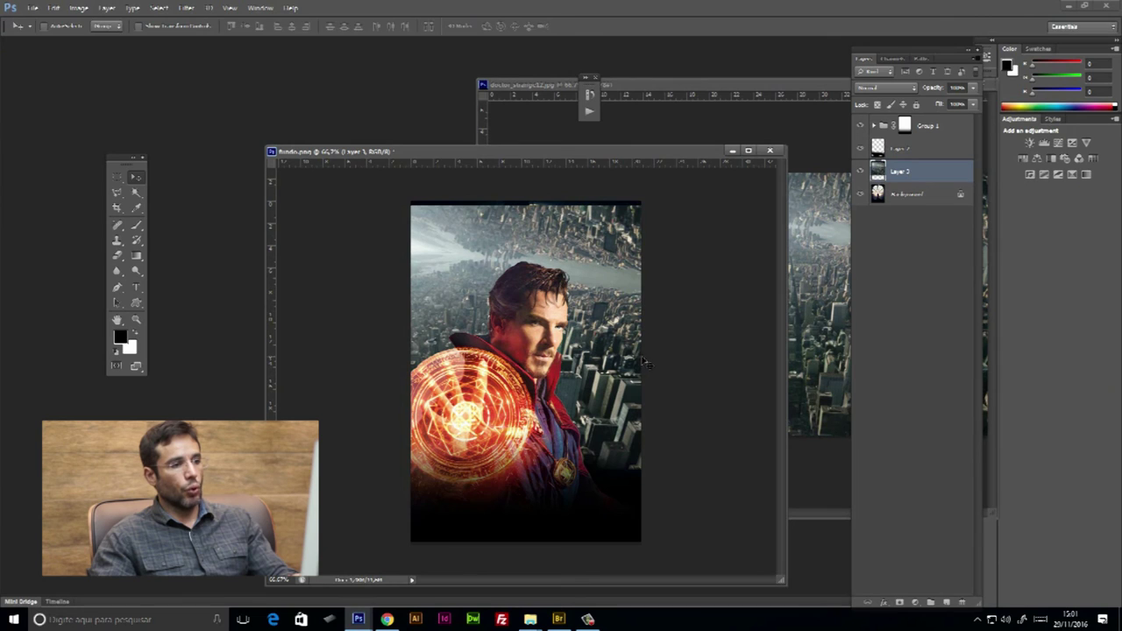
key("ctrl+t")
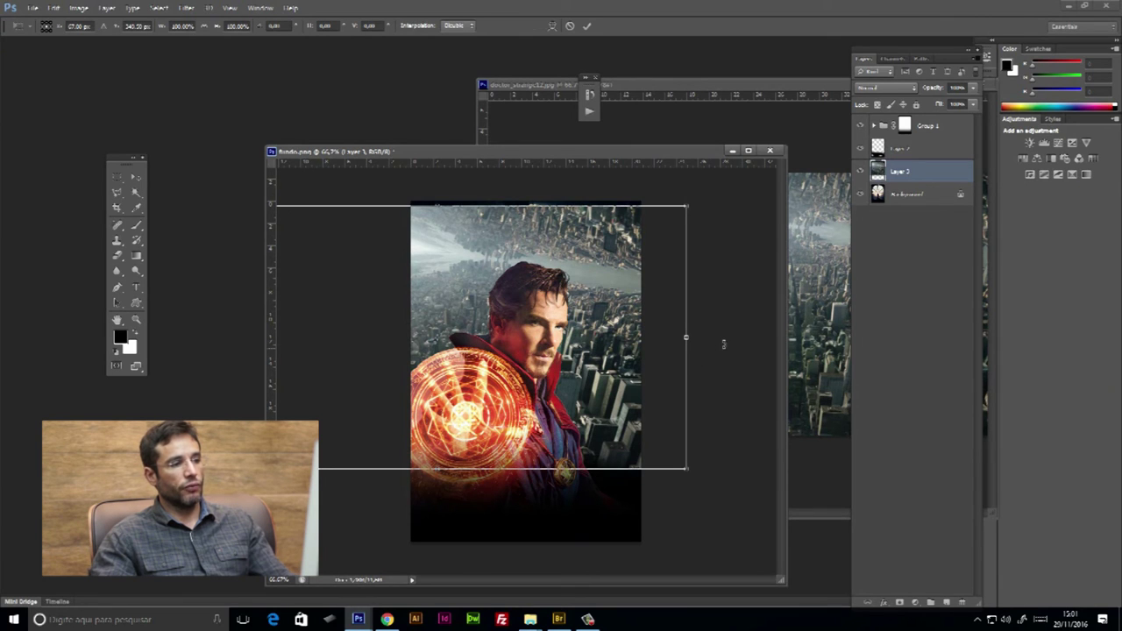
left_click_drag(719, 348, 444, 200)
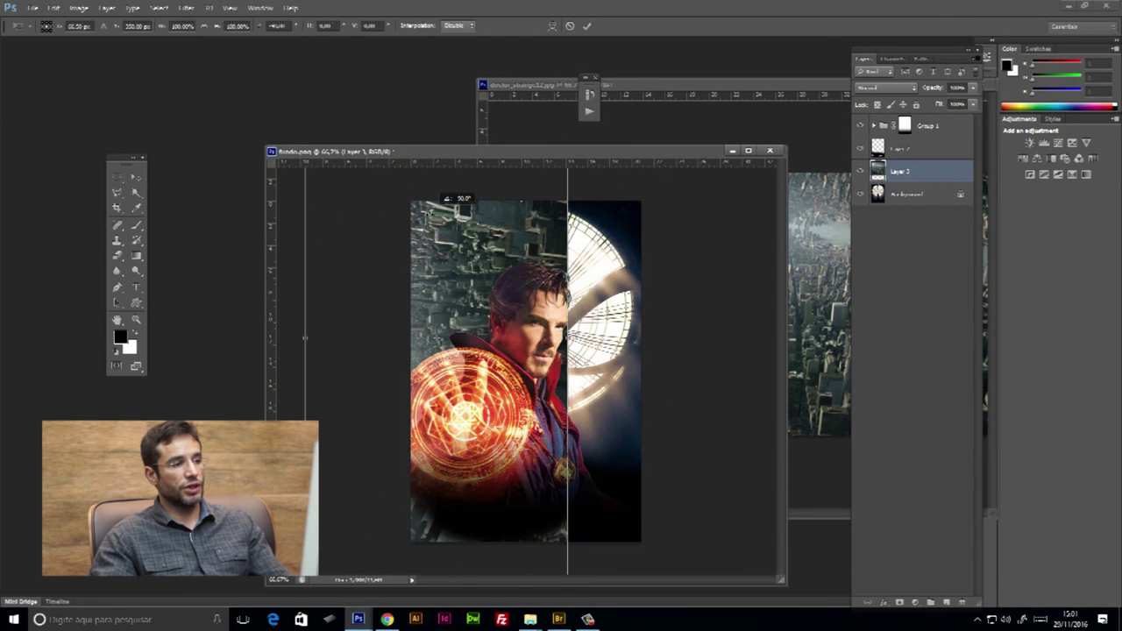
mouse_move(444, 200)
left_mouse_down()
mouse_move(429, 479)
mouse_move(525, 386)
left_mouse_up()
left_click_drag(703, 351, 666, 401)
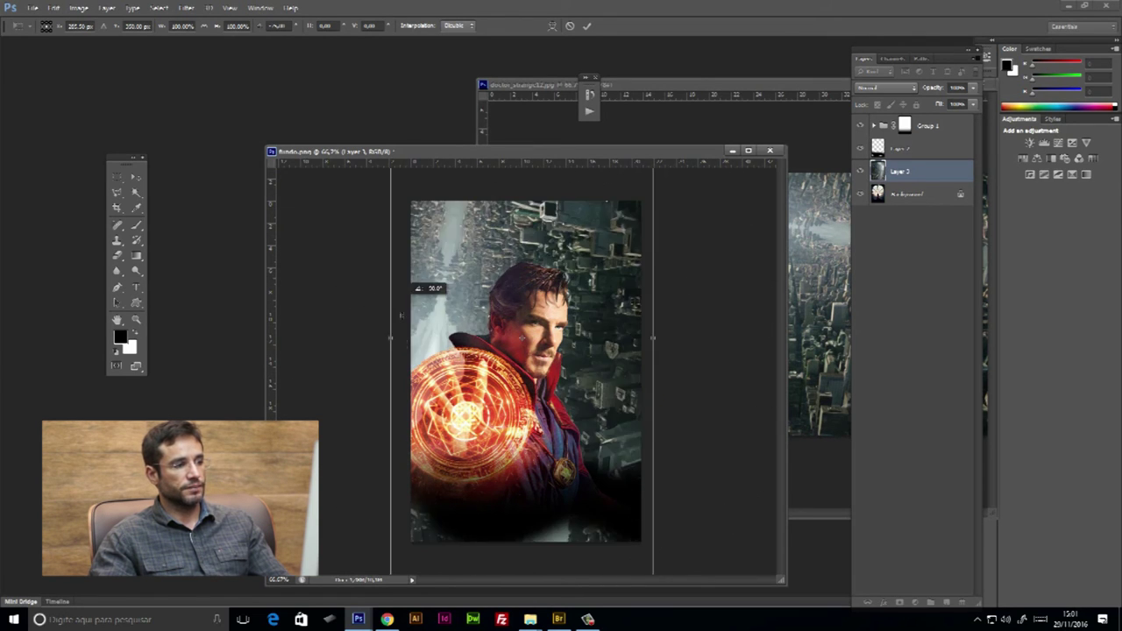
left_click_drag(665, 401, 659, 359)
- Scale the city background to about 92% to fill the poster, then commit it
key("ctrl+minus")
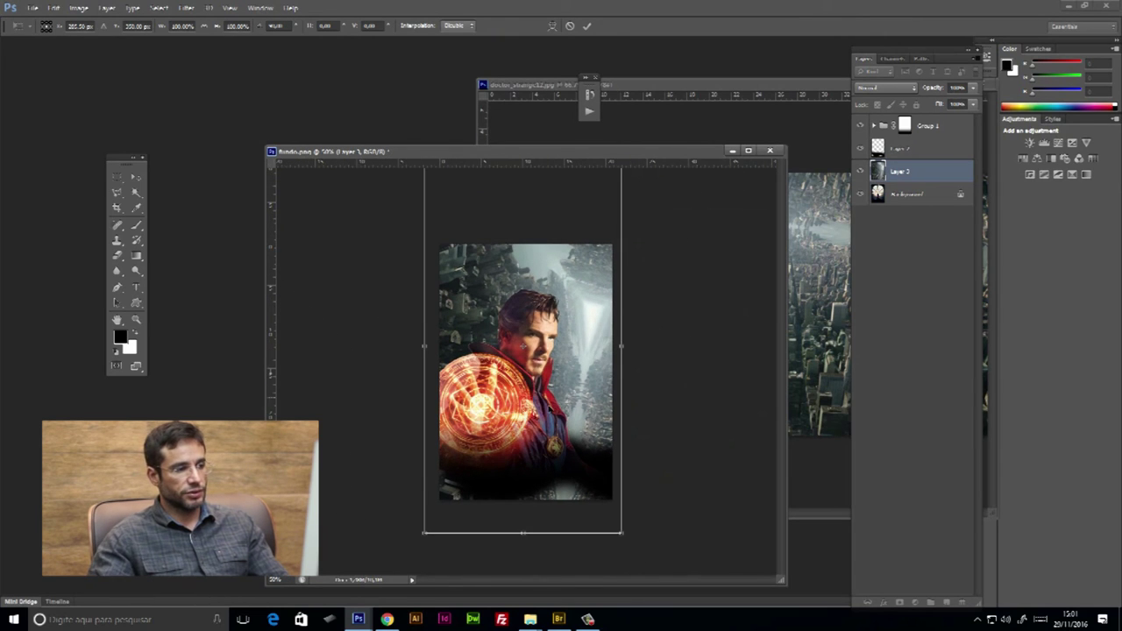
left_click_drag(621, 532, 562, 377)
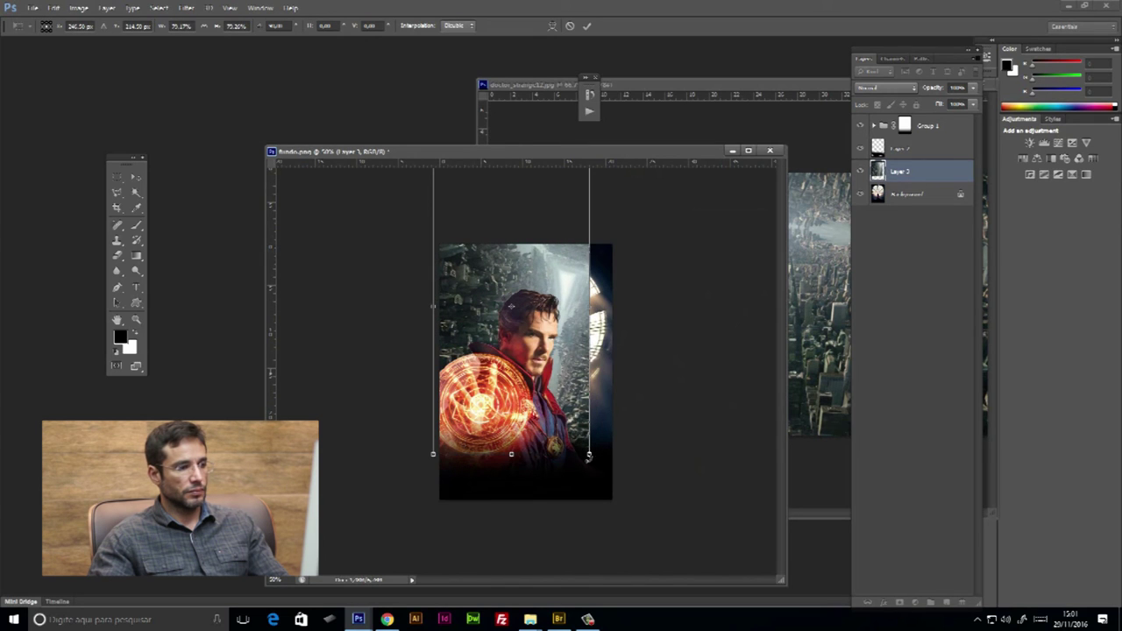
left_click_drag(590, 454, 590, 379)
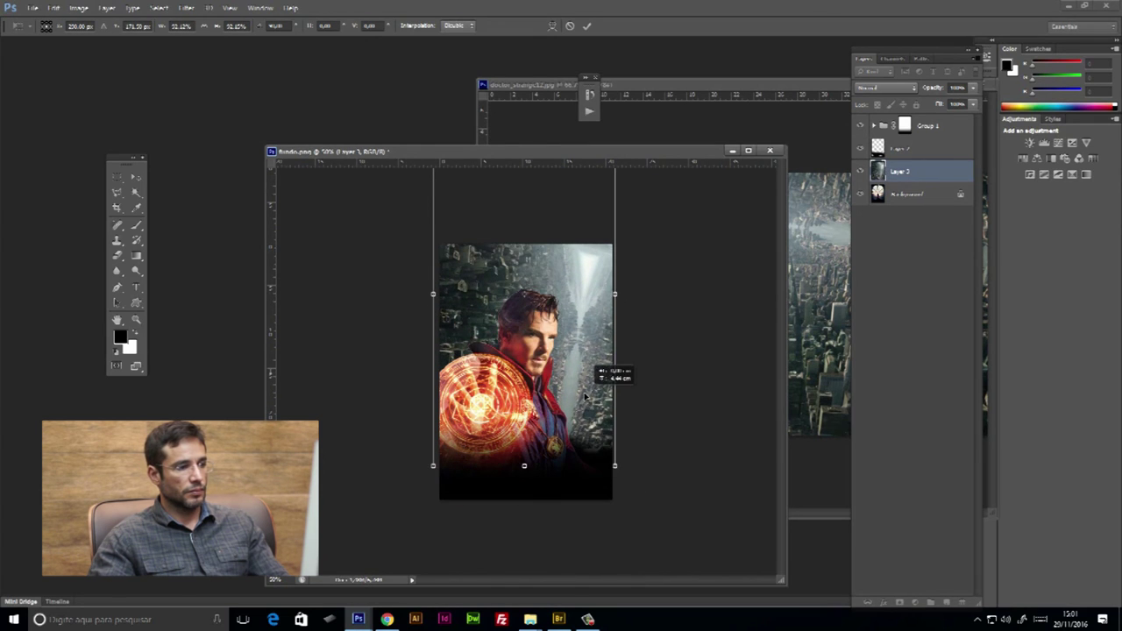
key("Return")
left_click_drag(586, 360, 619, 368)
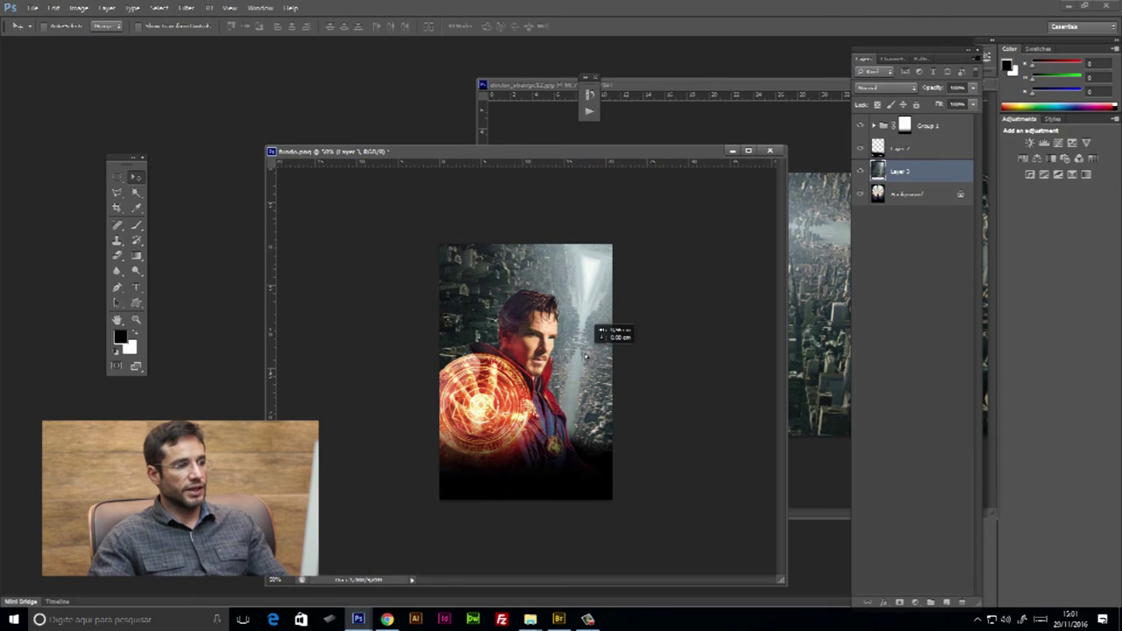
- Zoom back in, show the canvas full screen, and glance at Bridge
key("ctrl+plus")
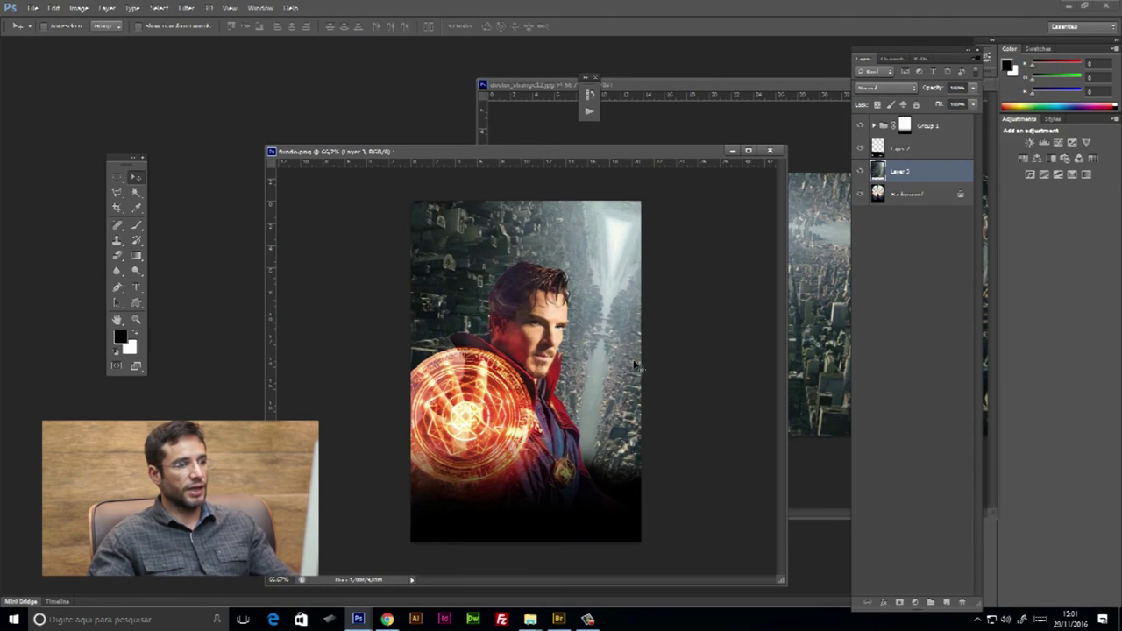
key("f")
key("alt+Tab")
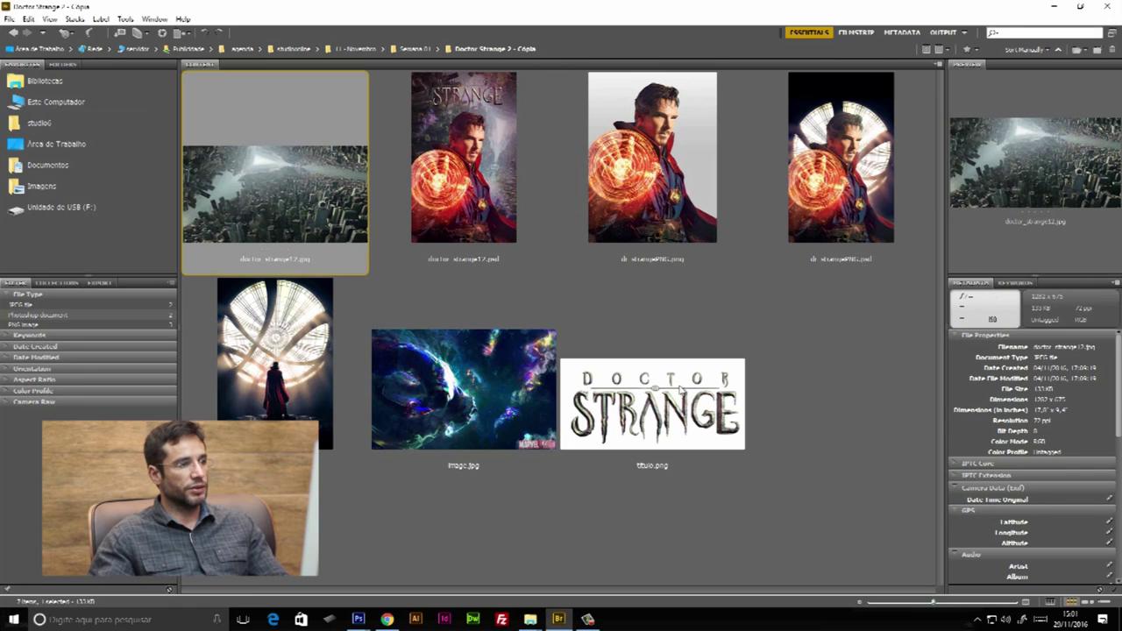
key("alt+Tab")
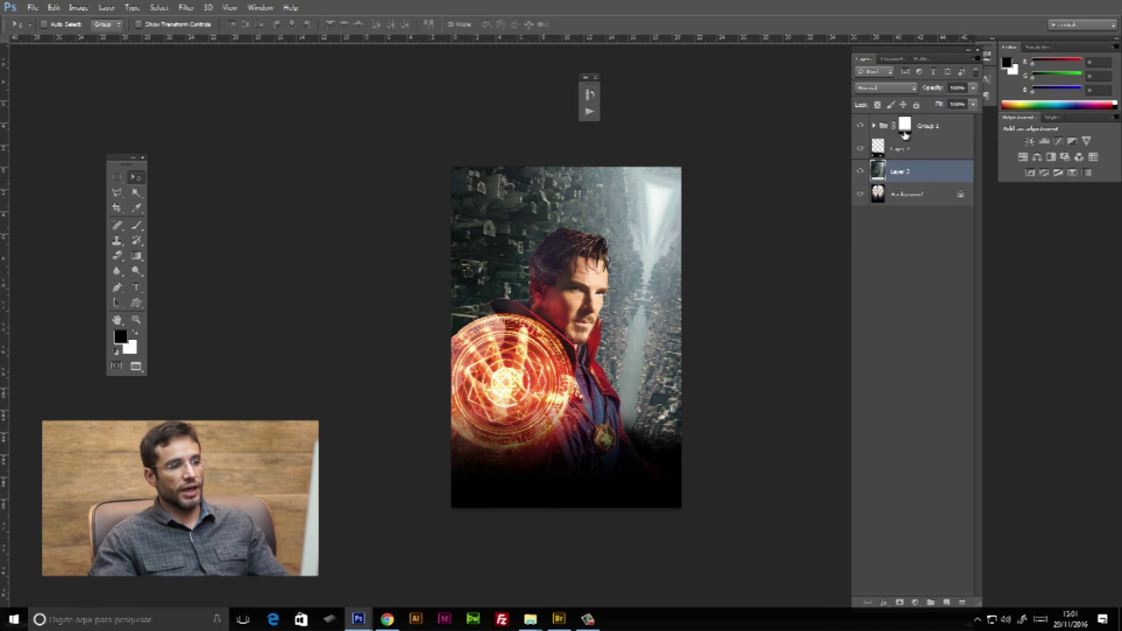
- Disable the Group 1 mask and hide Layer 1's dark overlay
left_click(905, 127, "shift")
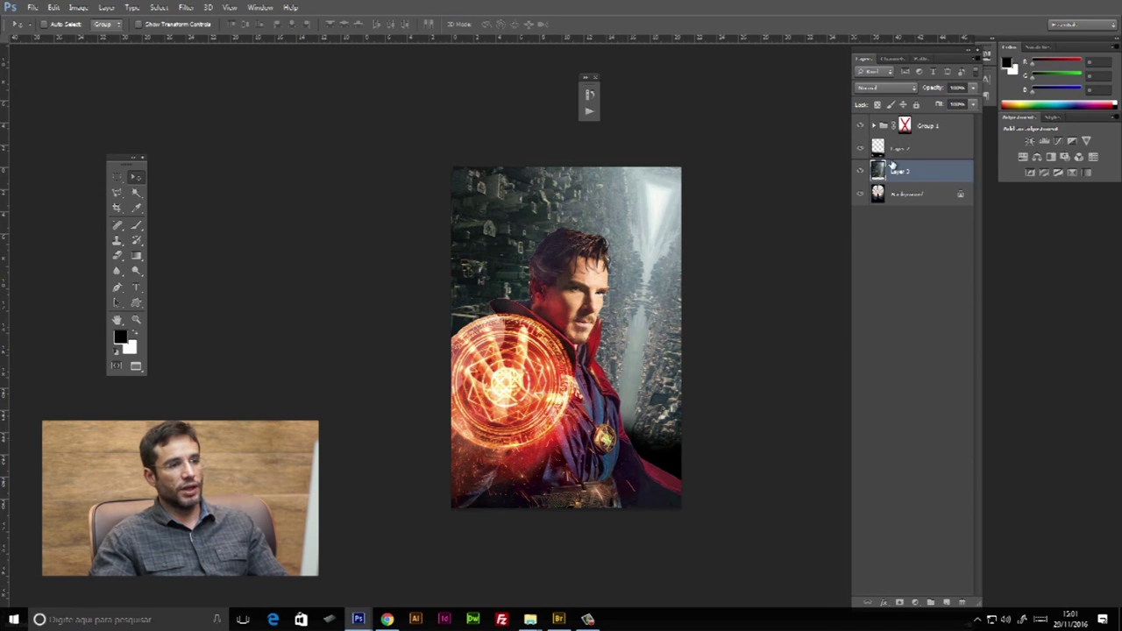
left_click(859, 148)
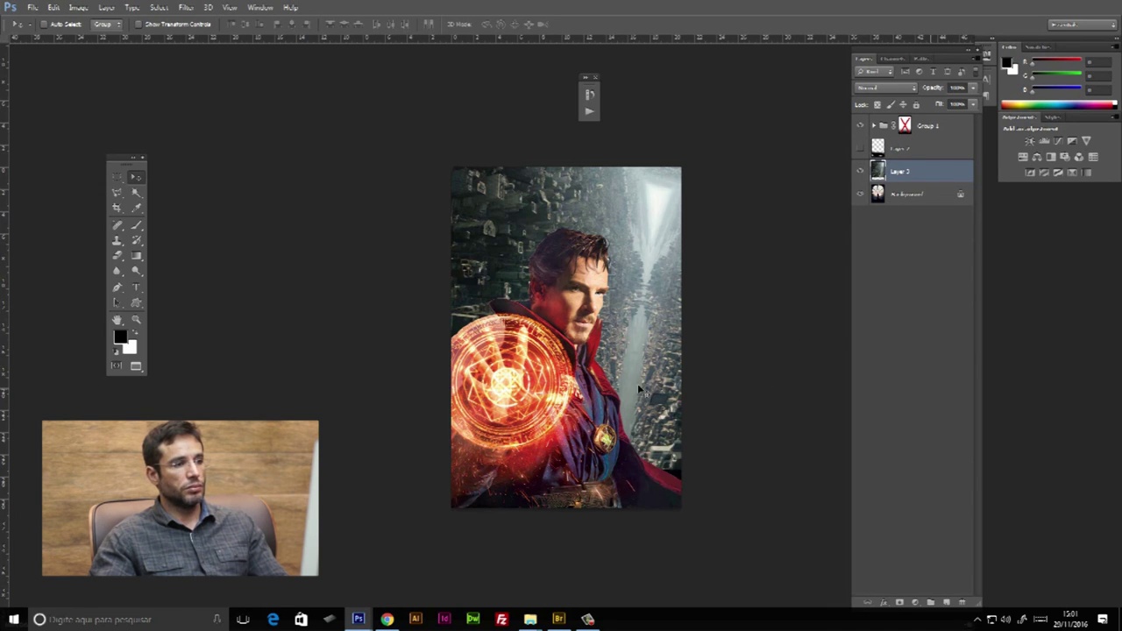
key("alt+Tab")
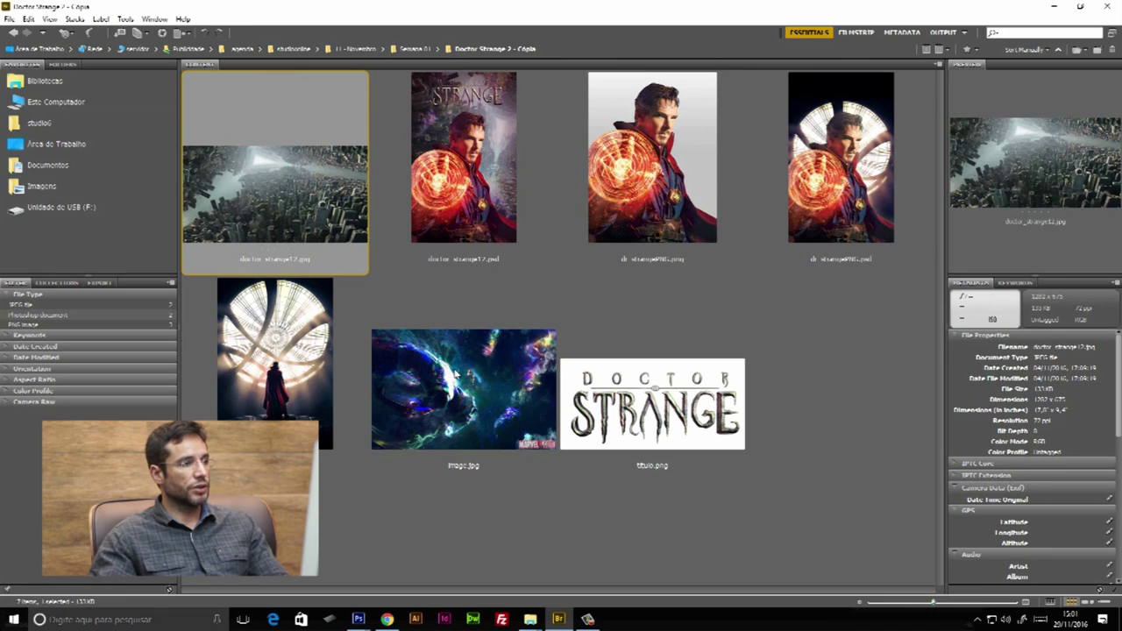
key("alt+Tab")
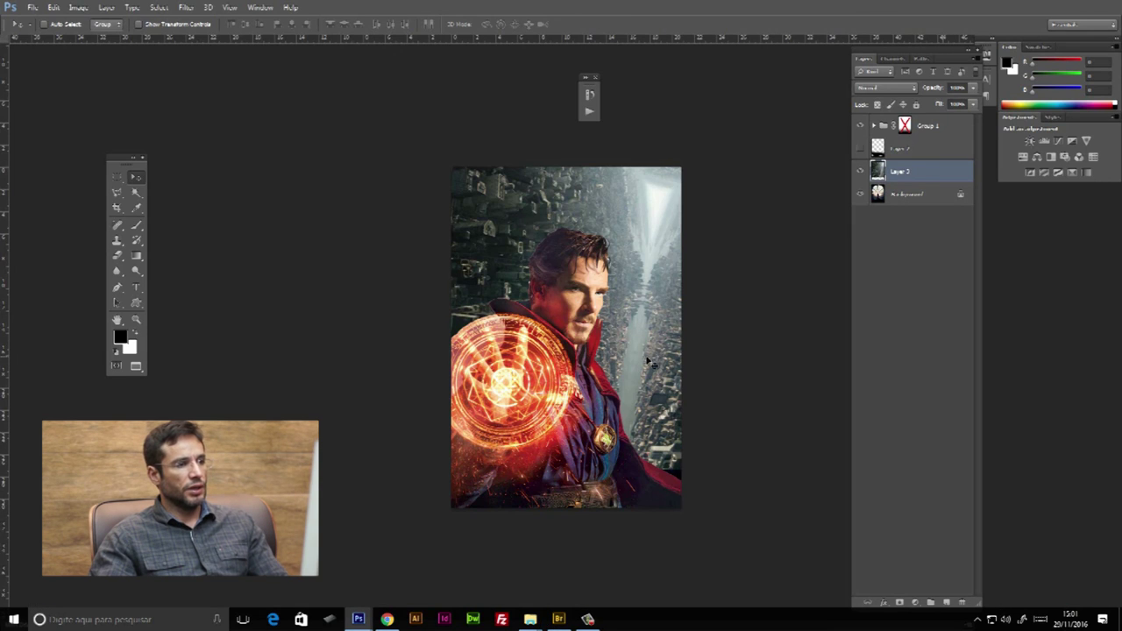
- Flip the city background Layer 3 vertically and nudge it beside the figure's head
left_click_drag(651, 301, 647, 294)
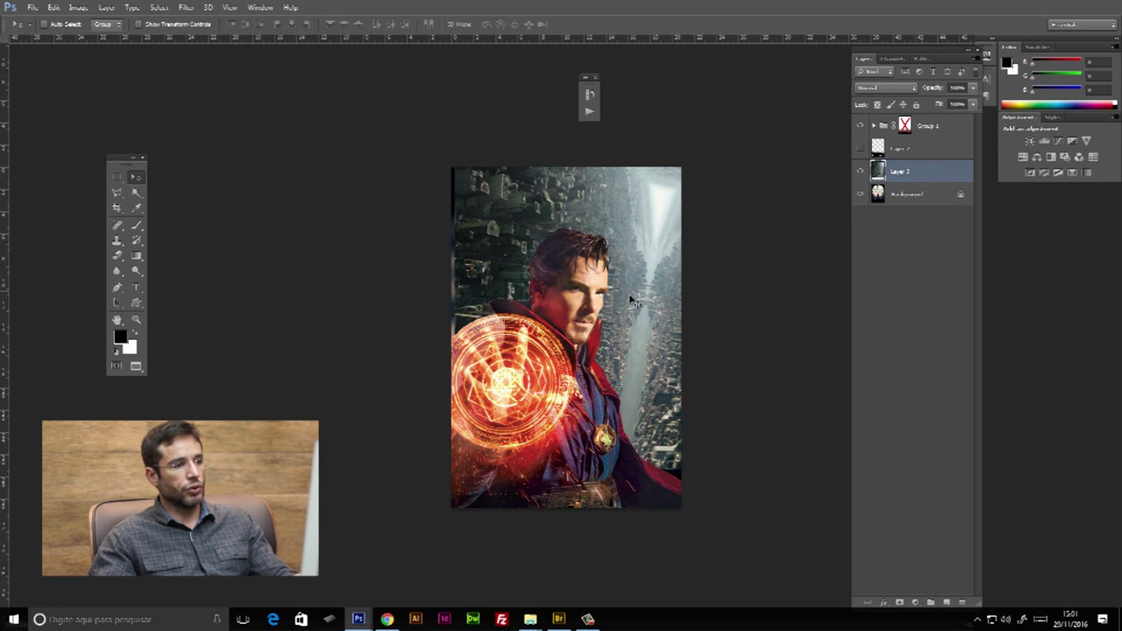
key("ctrl+t")
right_click(625, 327)
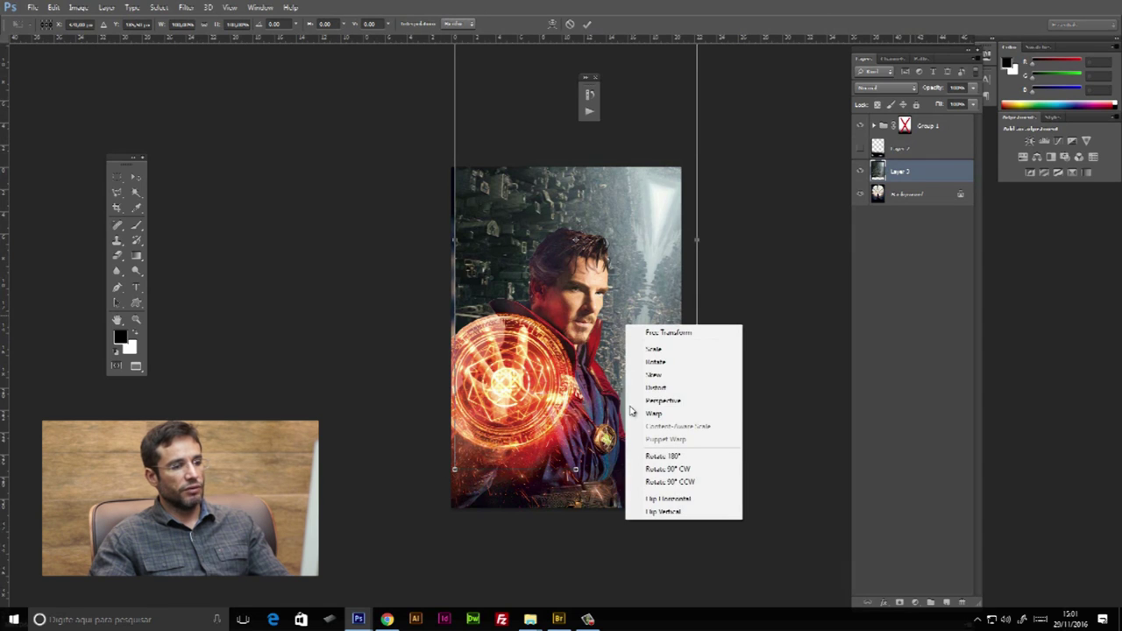
left_click(660, 511)
mouse_move(671, 346)
left_mouse_down()
mouse_move(647, 372)
mouse_move(657, 372)
left_mouse_up()
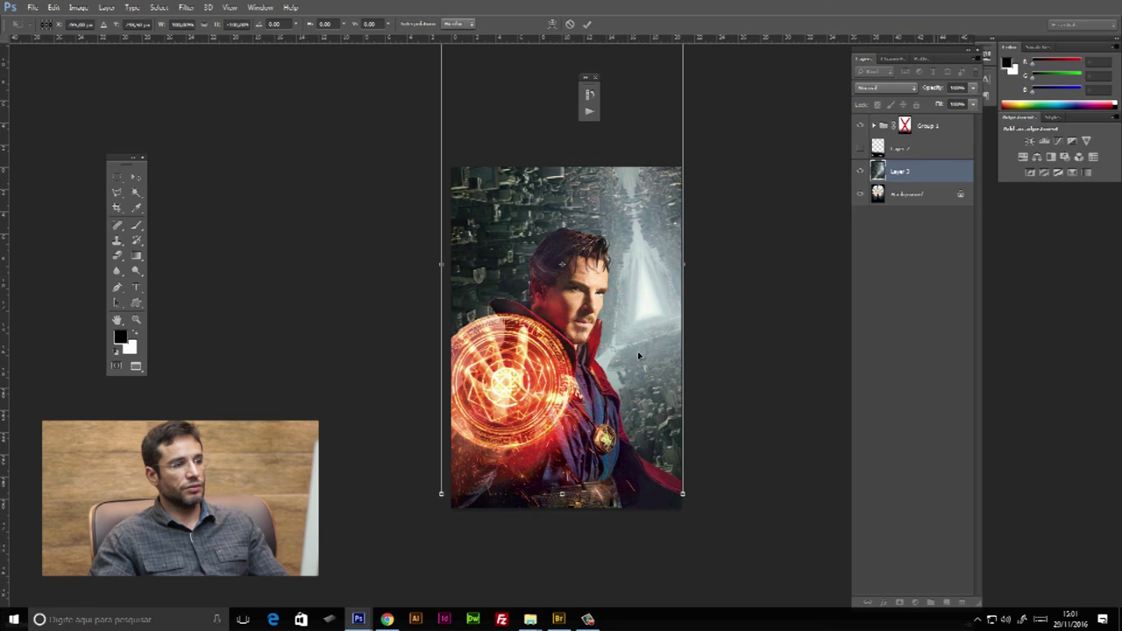
key("Return")
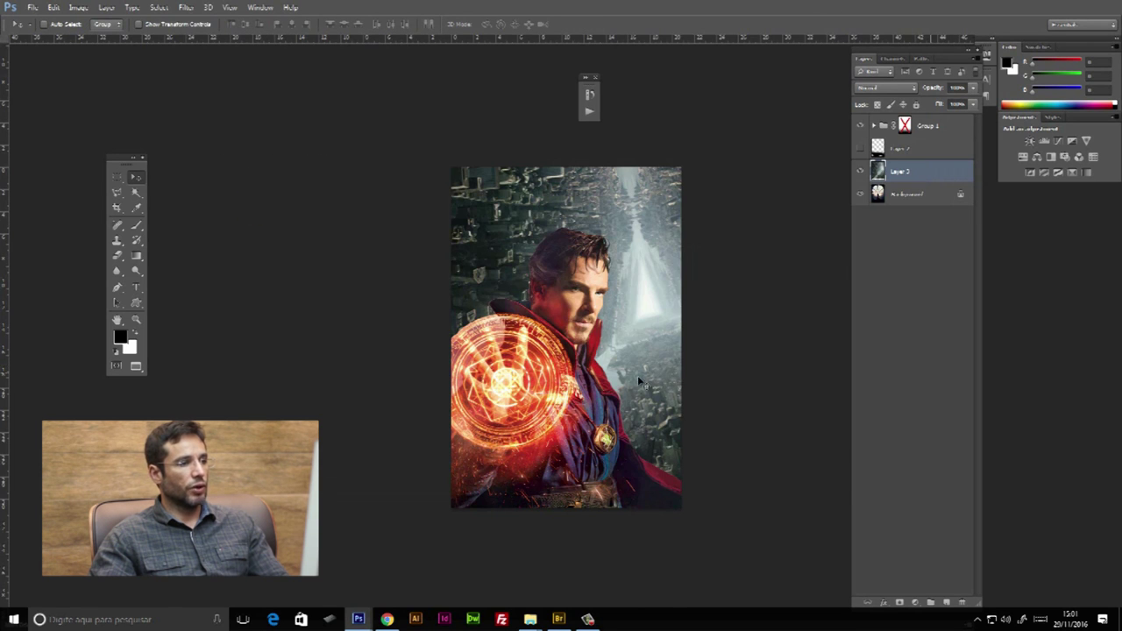
- Preview the reference poster PSD full screen in Bridge, then return to Photoshop
key("alt+Tab")
key("Tab")
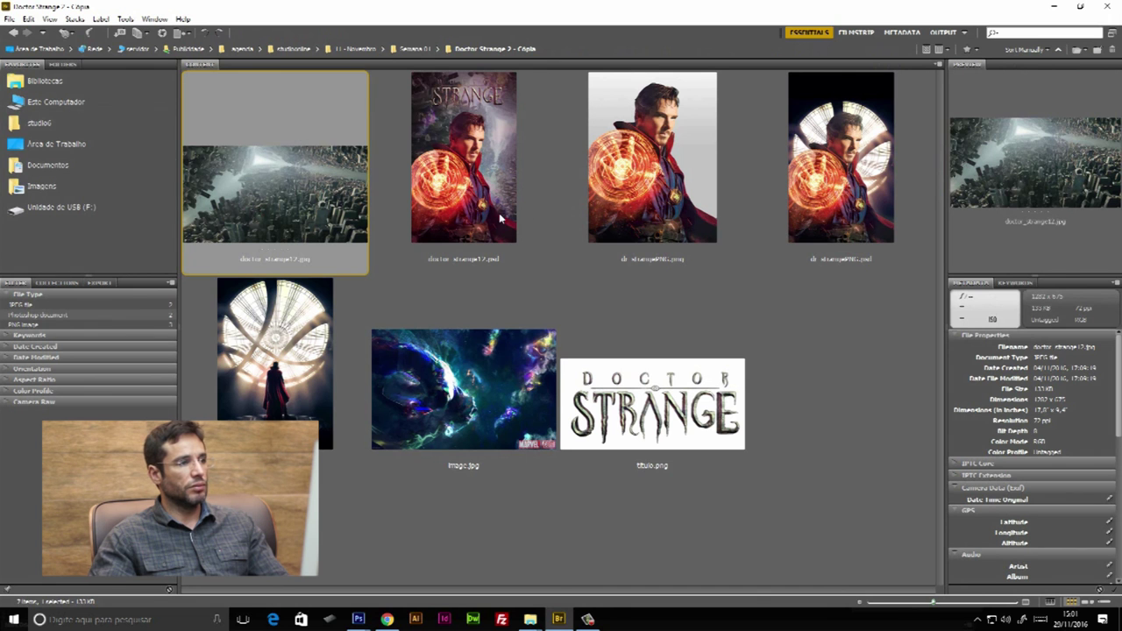
left_click(502, 217)
key("space")
key("space")
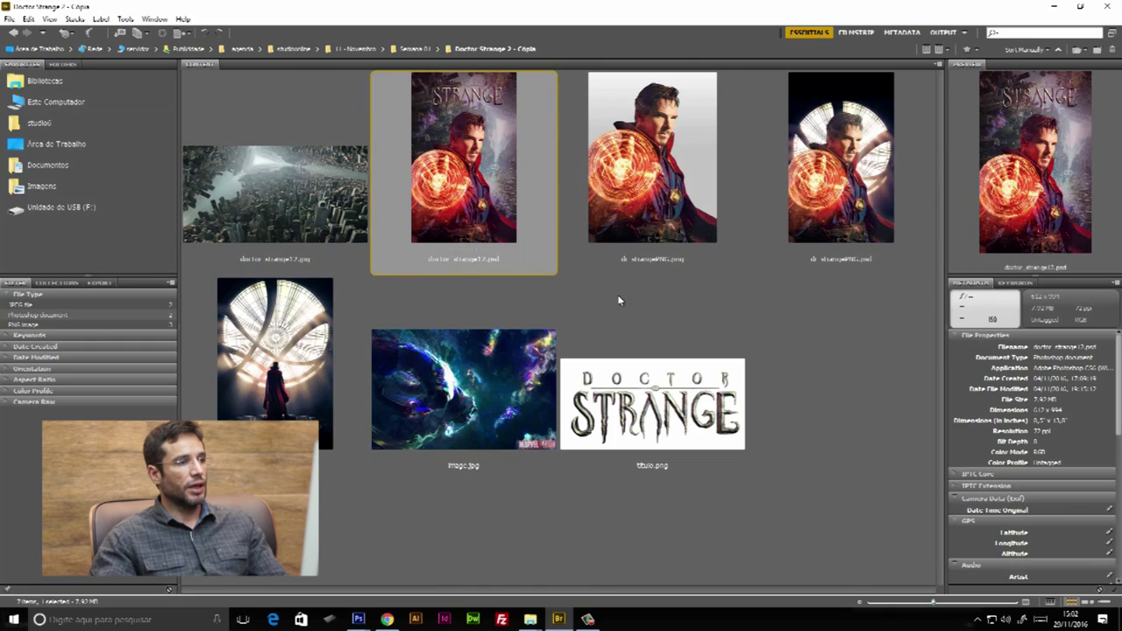
key("alt+Tab")
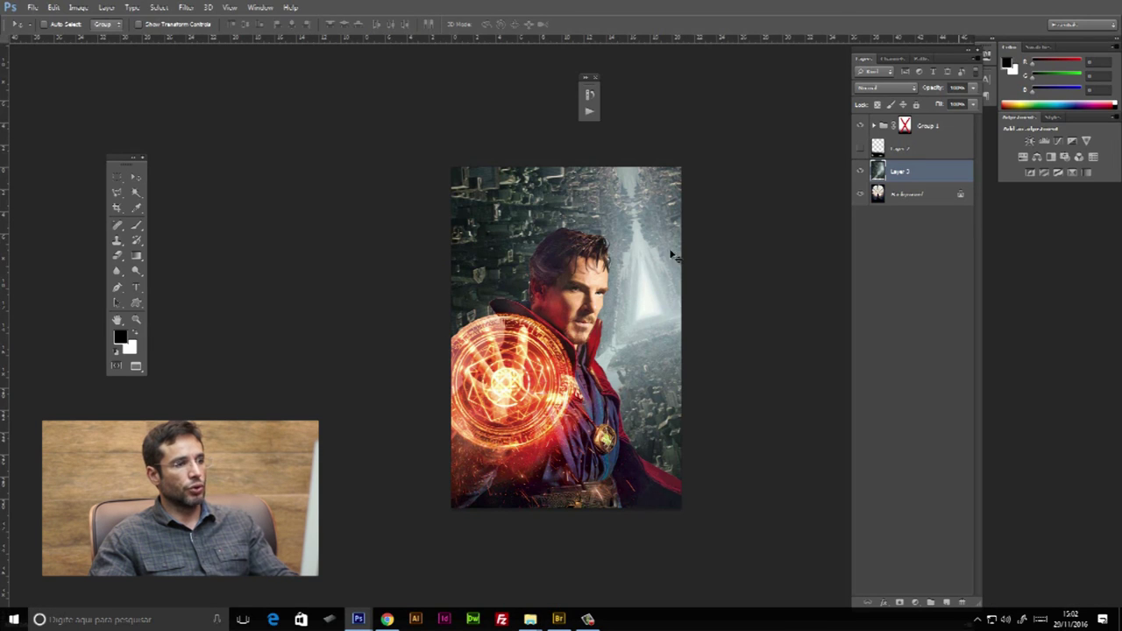
- Move the flipped city background slightly lower on the poster
key("ctrl+t")
mouse_move(643, 204)
left_mouse_down()
mouse_move(639, 299)
mouse_move(637, 284)
left_mouse_up()
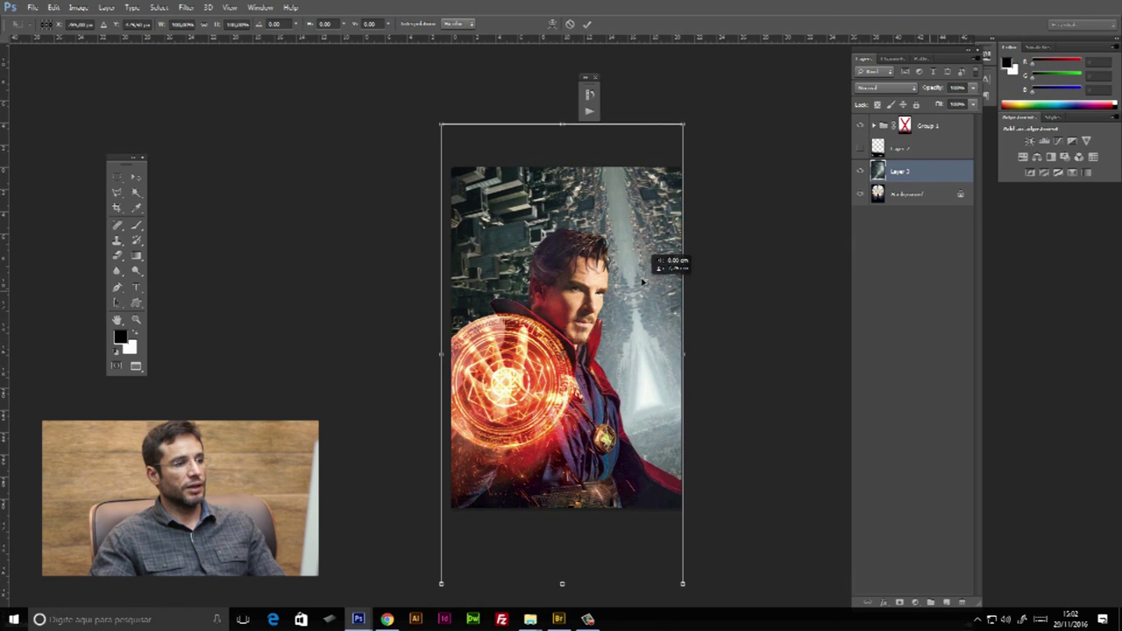
key("Return")
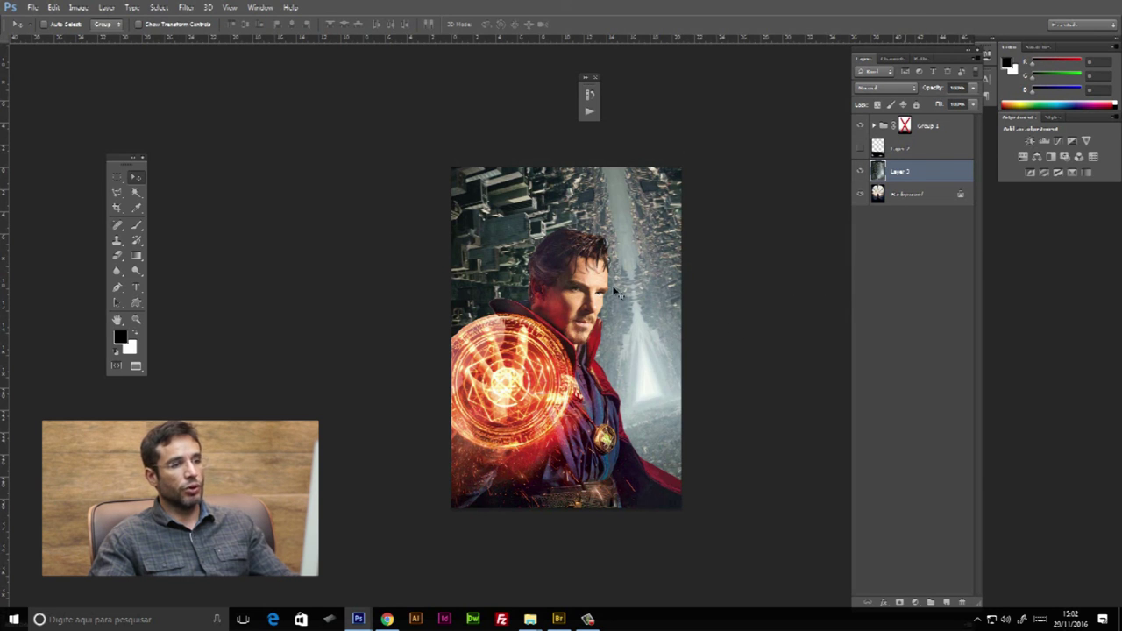
- Select dr_strangePNG.psd in Bridge and preview it full screen
key("alt+Tab")
key("alt+Tab")
key("alt+Tab")
key("alt+Tab")
left_click(600, 206)
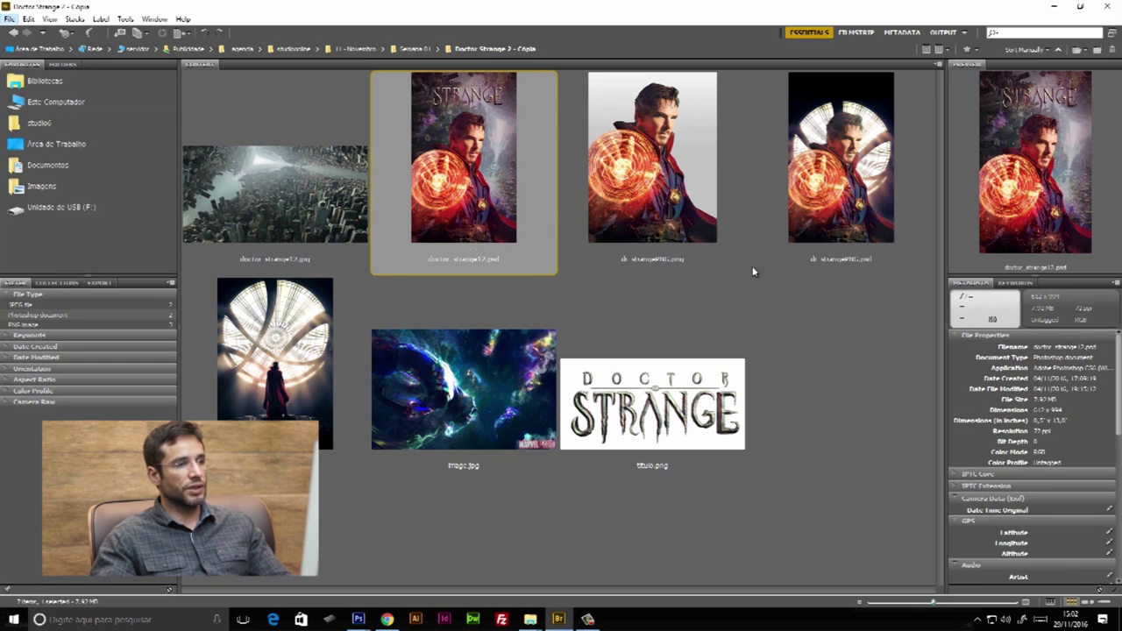
left_click(817, 206)
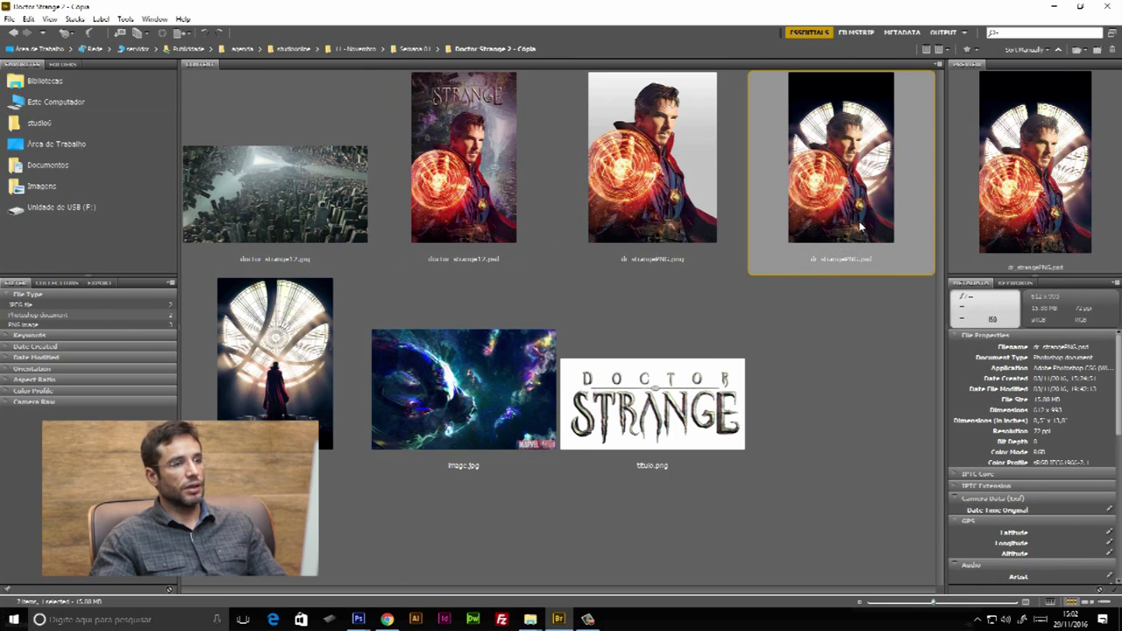
key("space")
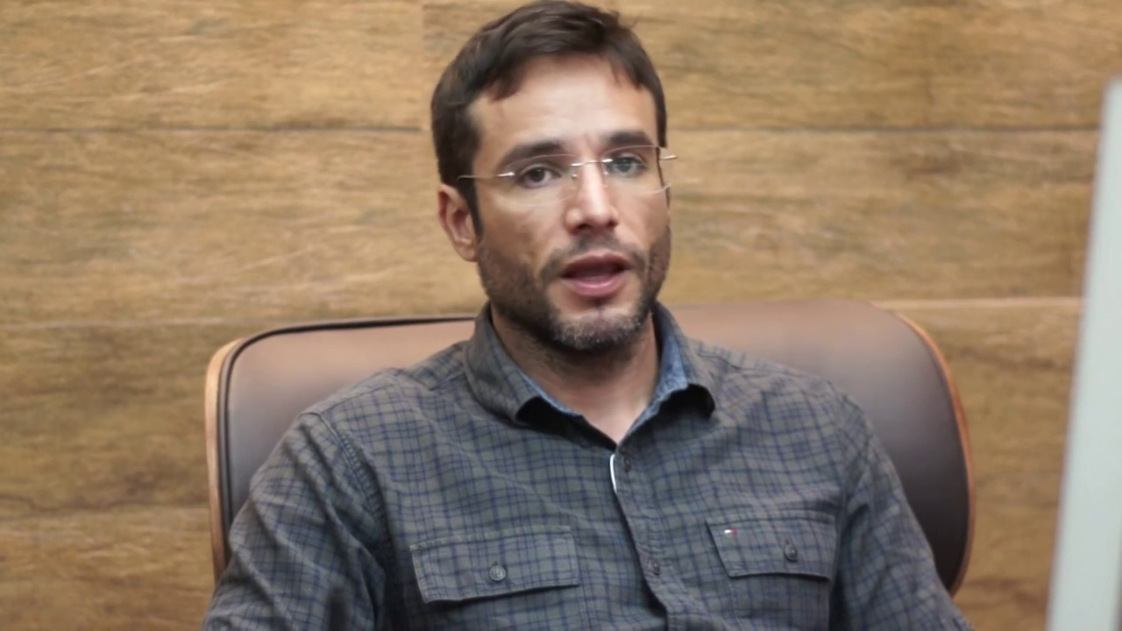